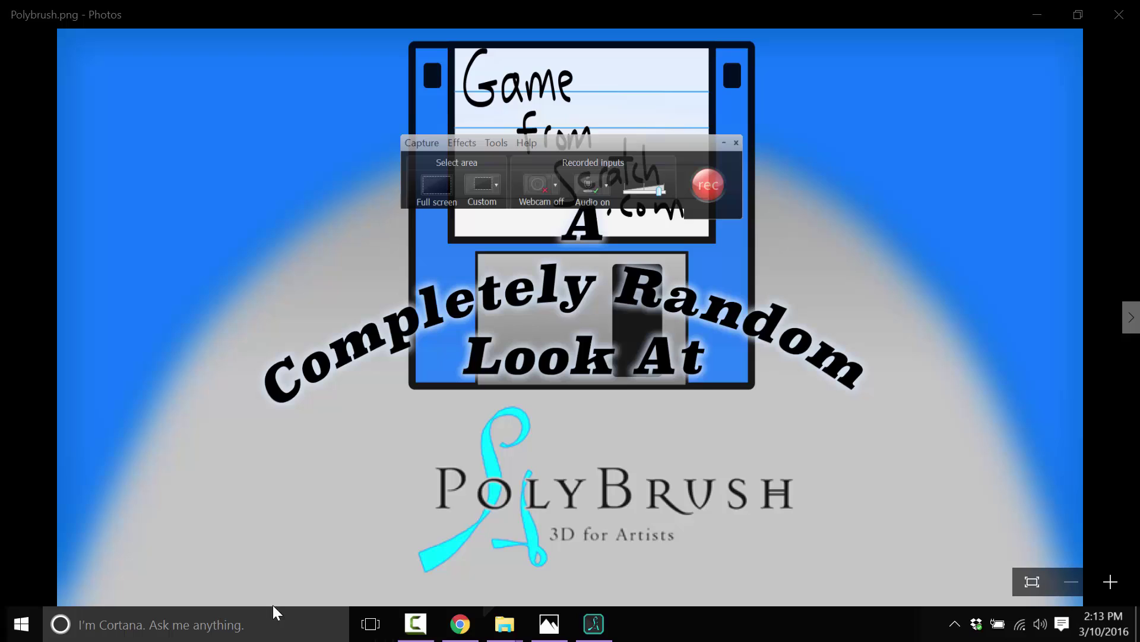
Play the Polybrush trailer in Chrome at 720p quality
{"action": "left_click", "coordinate": [459, 624]}
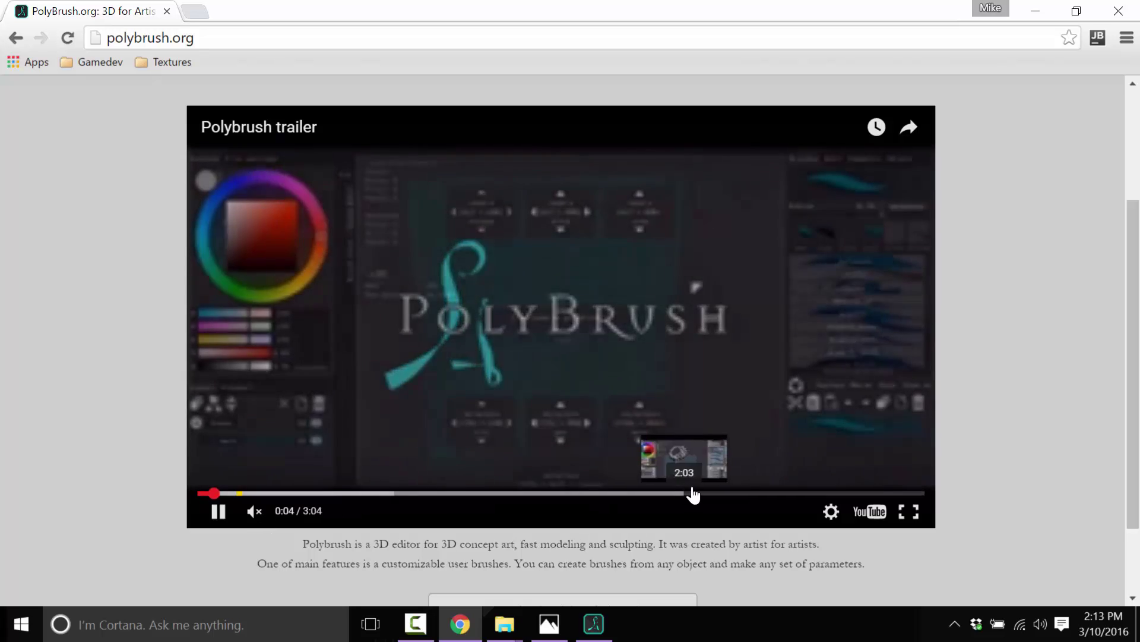
{"action": "left_click", "coordinate": [831, 513]}
{"action": "left_click", "coordinate": [894, 472]}
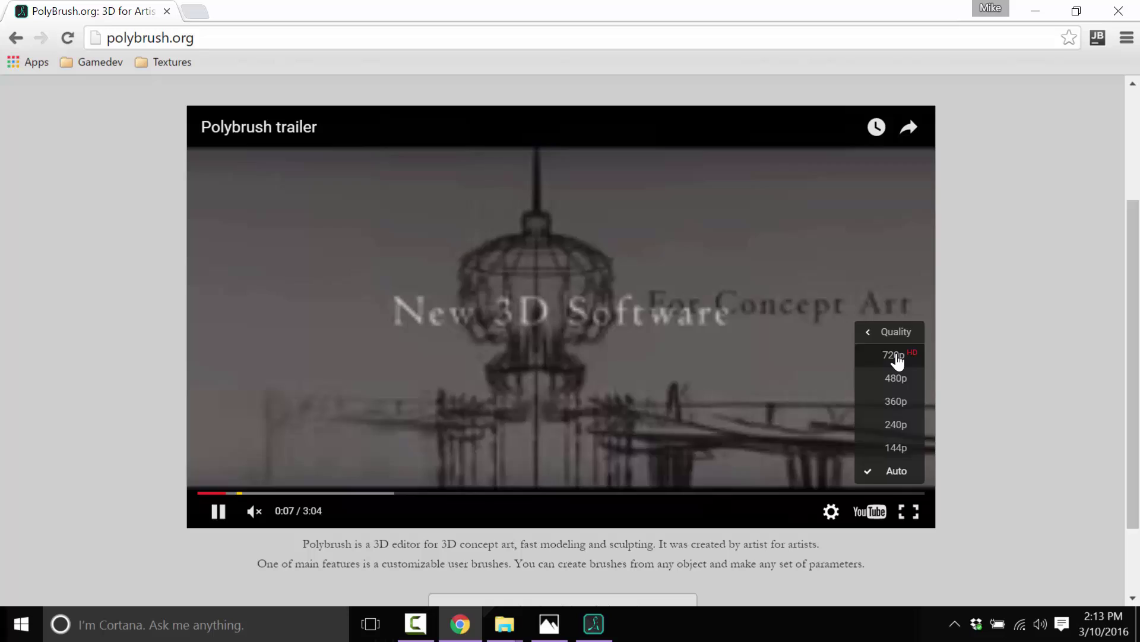
{"action": "left_click", "coordinate": [896, 357]}
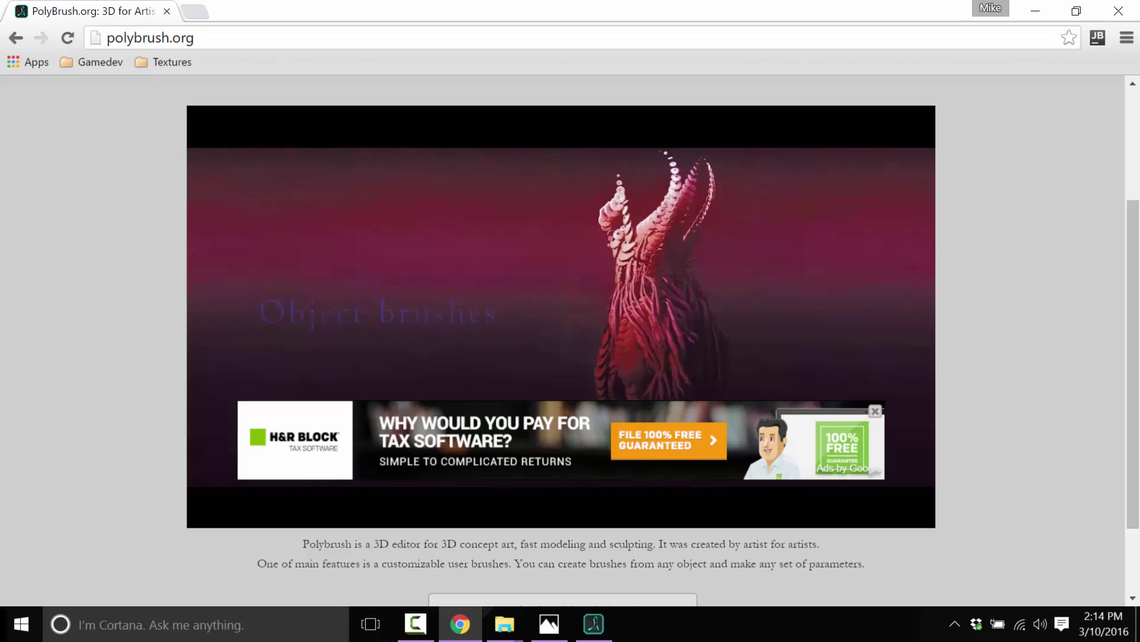
Dismiss the overlay ad, pause the trailer at 0:35, and return to Polybrush
{"action": "left_click", "coordinate": [875, 411]}
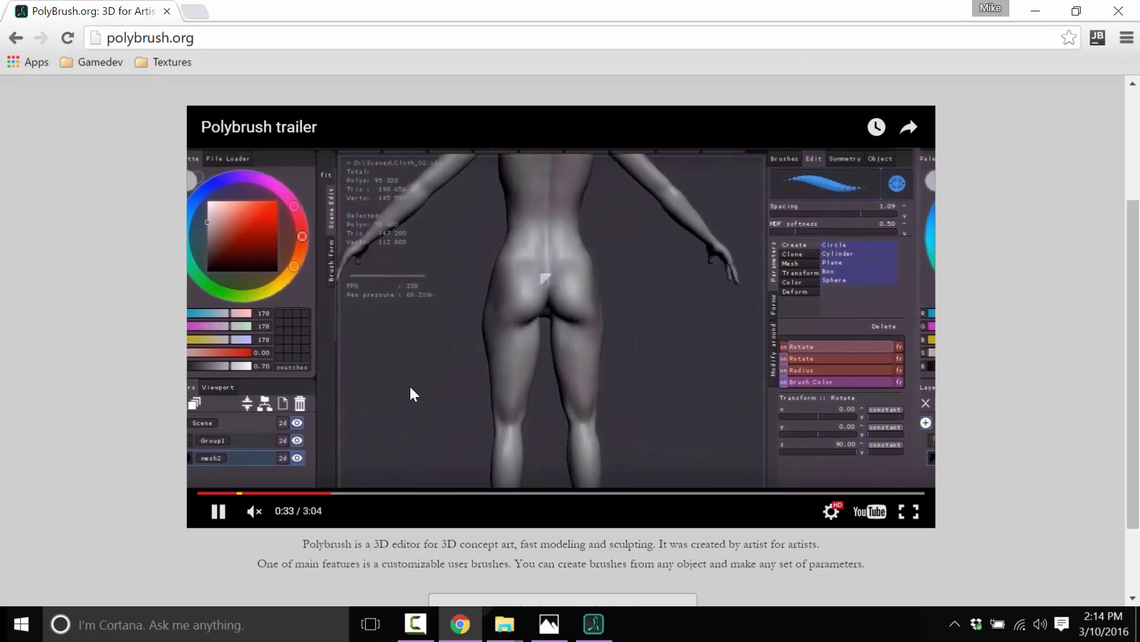
{"action": "left_click", "coordinate": [218, 511]}
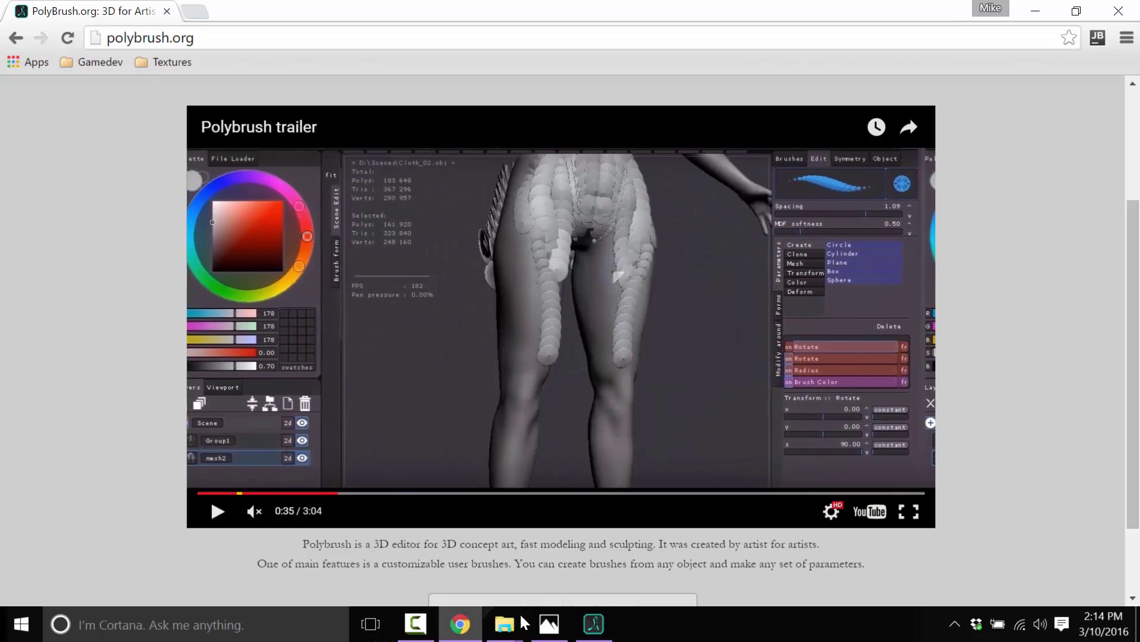
{"action": "left_click", "coordinate": [612, 634]}
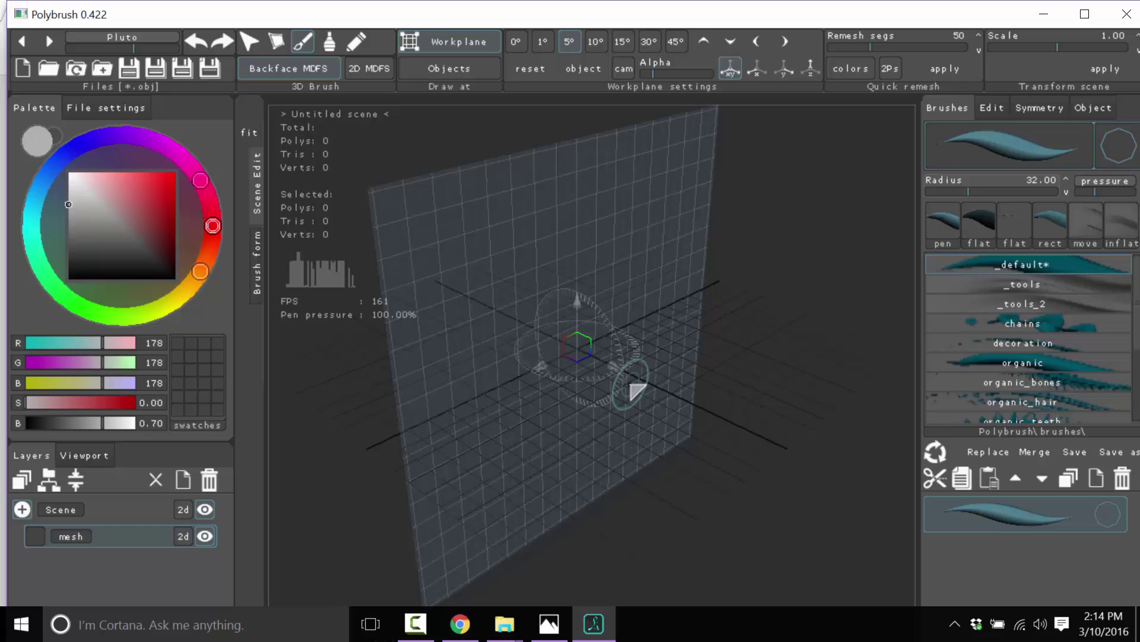
Shrink the brush radius to 9.75, pick a dark red, and draw a zigzag tube stroke
{"action": "left_click_drag", "start_coordinate": [603, 372], "coordinate": [509, 402]}
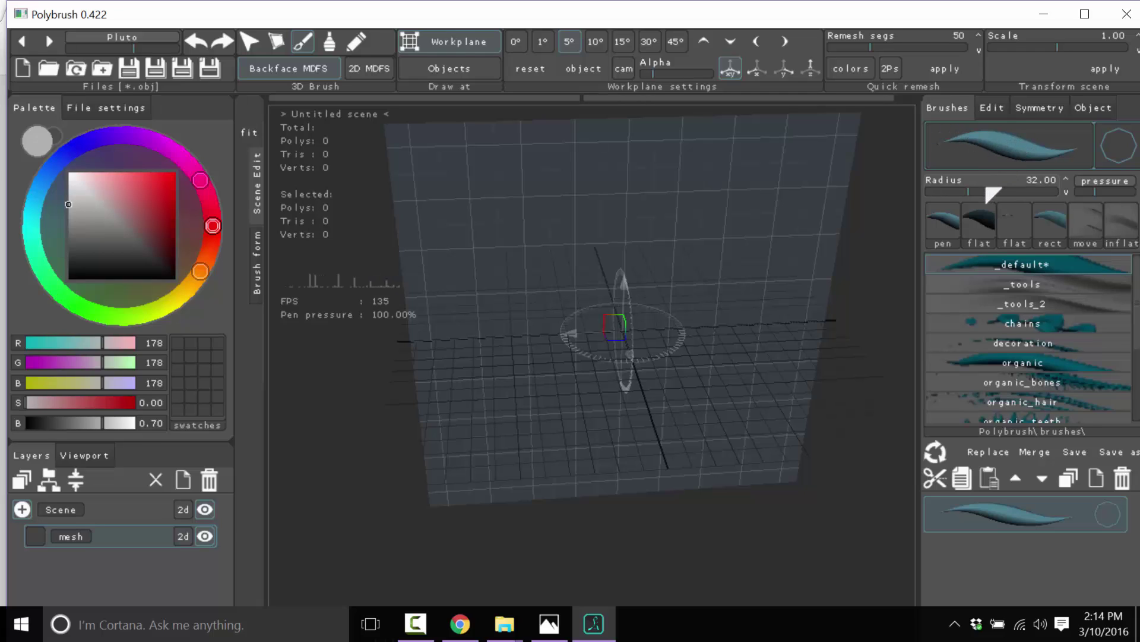
{"action": "mouse_move", "coordinate": [962, 202]}
{"action": "left_mouse_down"}
{"action": "mouse_move", "coordinate": [941, 196]}
{"action": "mouse_move", "coordinate": [960, 185]}
{"action": "left_mouse_up"}
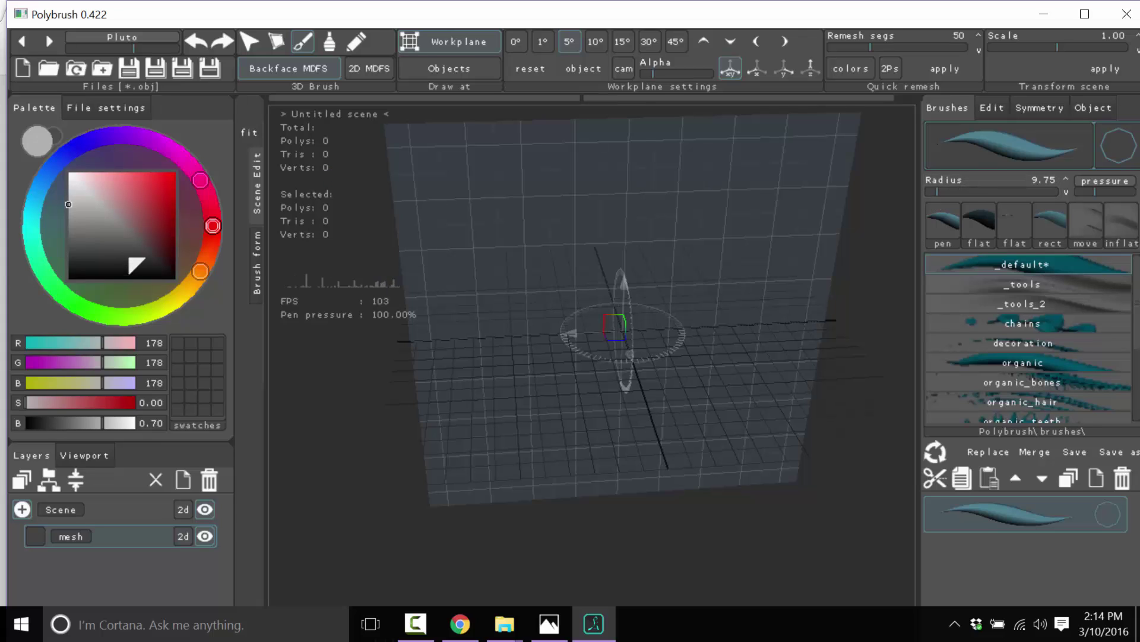
{"action": "left_click", "coordinate": [175, 185]}
{"action": "left_click", "coordinate": [168, 189]}
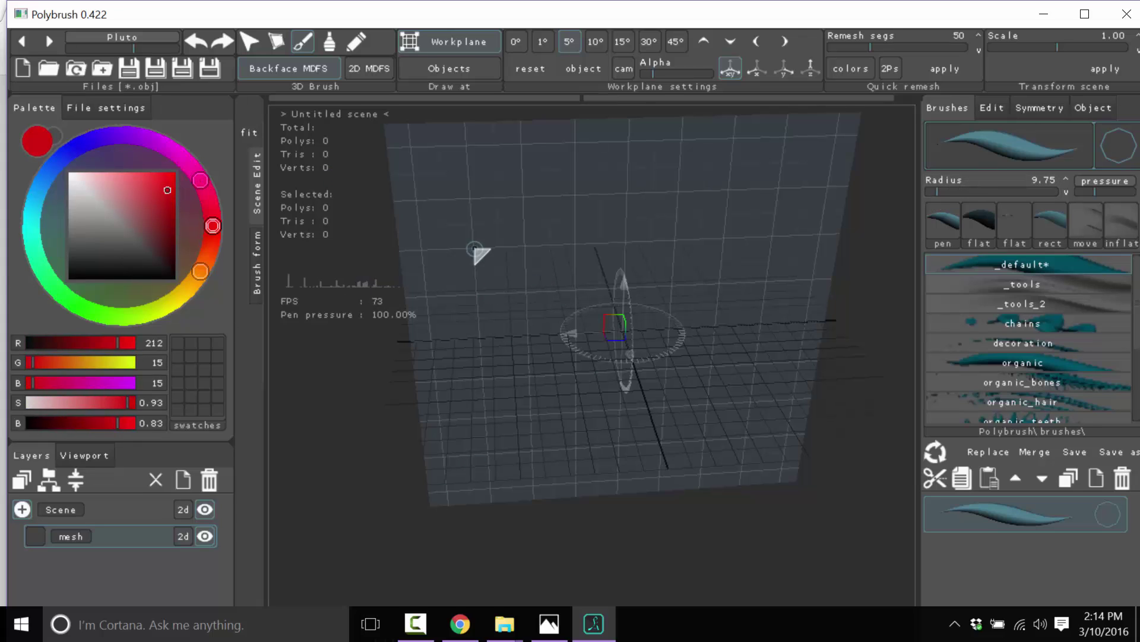
{"action": "mouse_move", "coordinate": [500, 180]}
{"action": "left_mouse_down"}
{"action": "mouse_move", "coordinate": [590, 166]}
{"action": "mouse_move", "coordinate": [569, 242]}
{"action": "mouse_move", "coordinate": [500, 335]}
{"action": "mouse_move", "coordinate": [565, 369]}
{"action": "mouse_move", "coordinate": [708, 248]}
{"action": "mouse_move", "coordinate": [695, 324]}
{"action": "mouse_move", "coordinate": [635, 397]}
{"action": "mouse_move", "coordinate": [657, 432]}
{"action": "mouse_move", "coordinate": [712, 391]}
{"action": "mouse_move", "coordinate": [662, 308]}
{"action": "mouse_move", "coordinate": [630, 204]}
{"action": "mouse_move", "coordinate": [552, 164]}
{"action": "mouse_move", "coordinate": [497, 189]}
{"action": "mouse_move", "coordinate": [731, 395]}
{"action": "left_mouse_up"}
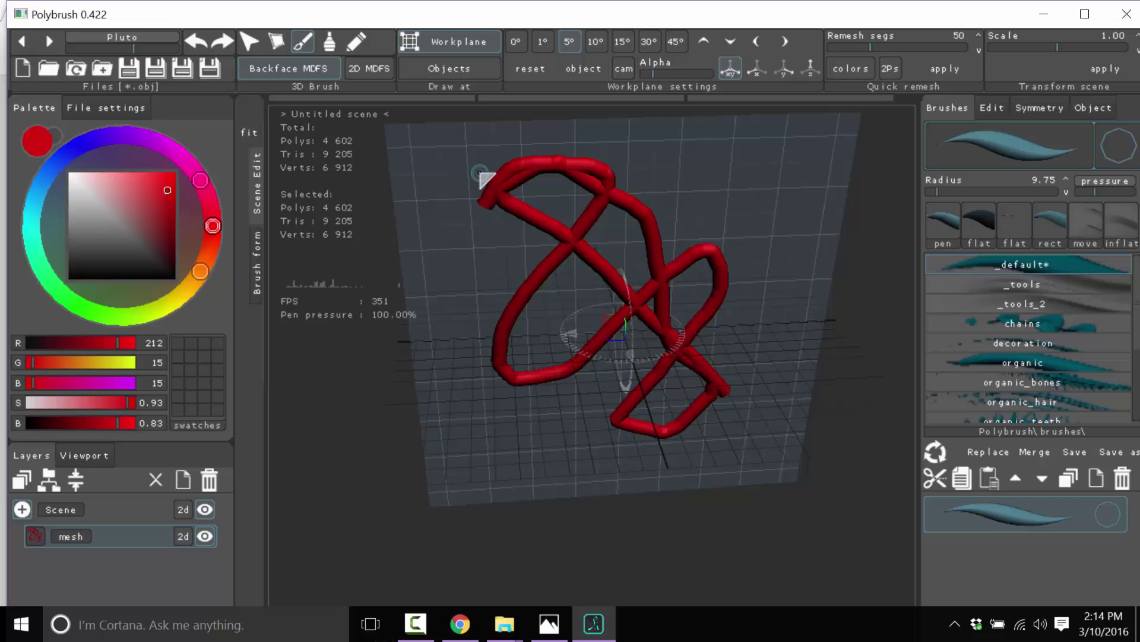
{"action": "right_click_drag", "start_coordinate": [563, 269], "coordinate": [600, 270]}
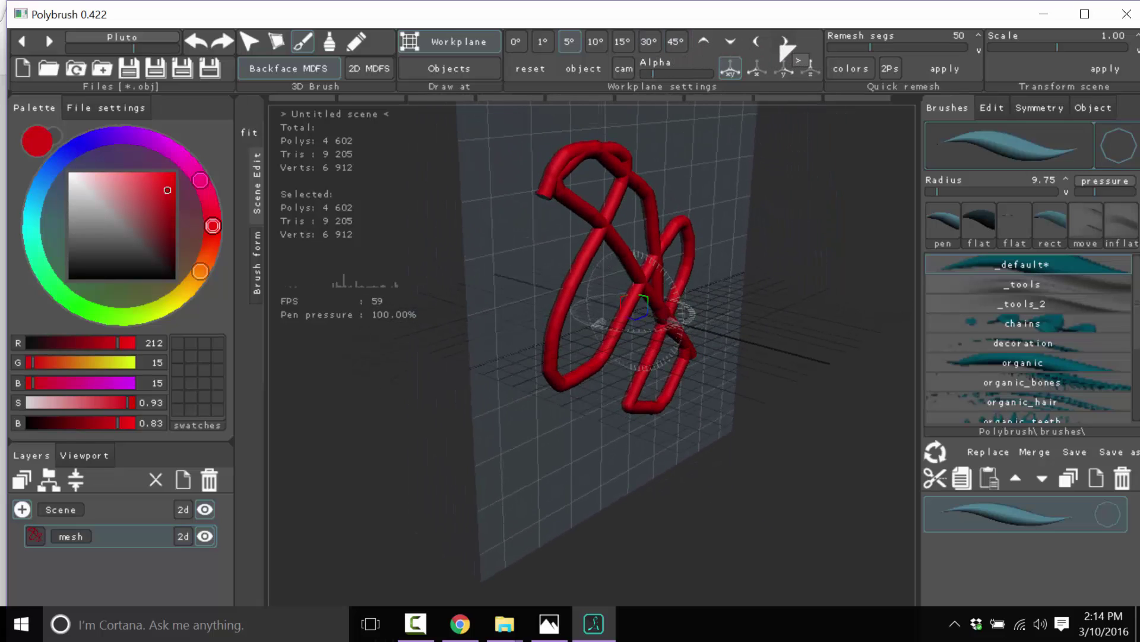
Rotate the workplane to an angled position and draw another red tube stroke
{"action": "left_click", "coordinate": [783, 43]}
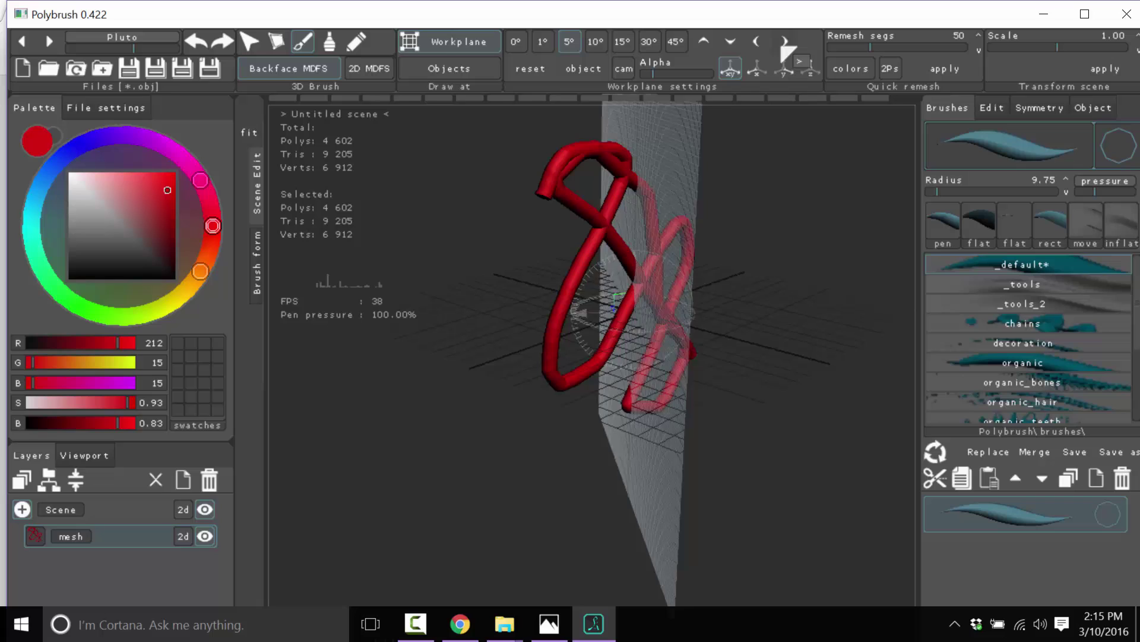
{"action": "left_click", "coordinate": [783, 43]}
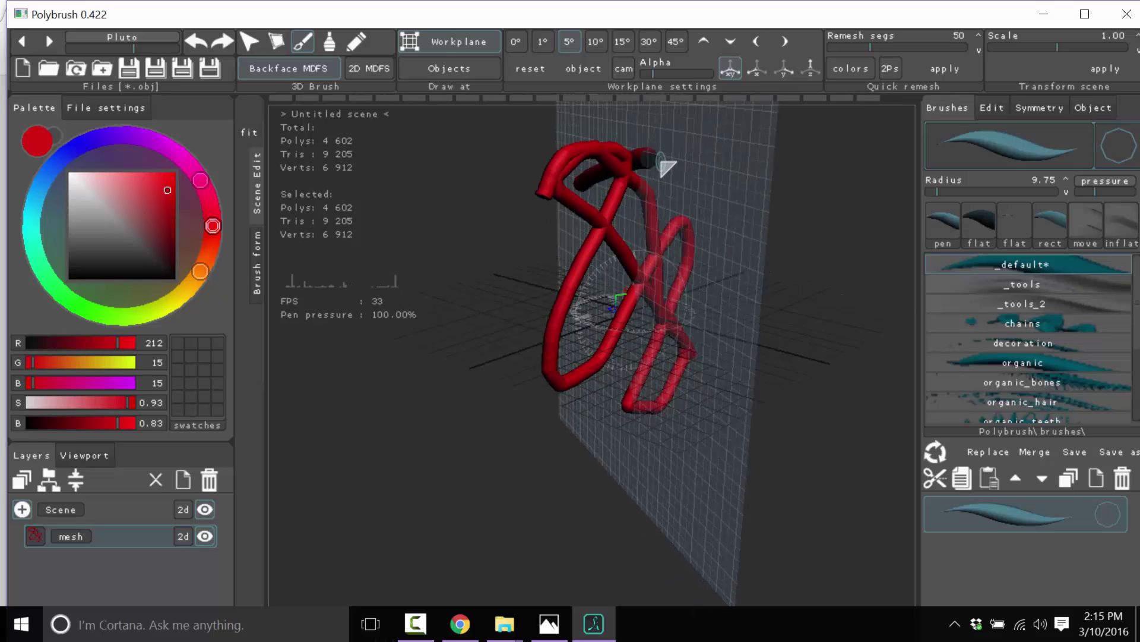
{"action": "mouse_move", "coordinate": [667, 167]}
{"action": "left_mouse_down"}
{"action": "mouse_move", "coordinate": [656, 433]}
{"action": "mouse_move", "coordinate": [678, 497]}
{"action": "mouse_move", "coordinate": [744, 329]}
{"action": "mouse_move", "coordinate": [740, 177]}
{"action": "mouse_move", "coordinate": [684, 155]}
{"action": "mouse_move", "coordinate": [597, 164]}
{"action": "left_mouse_up"}
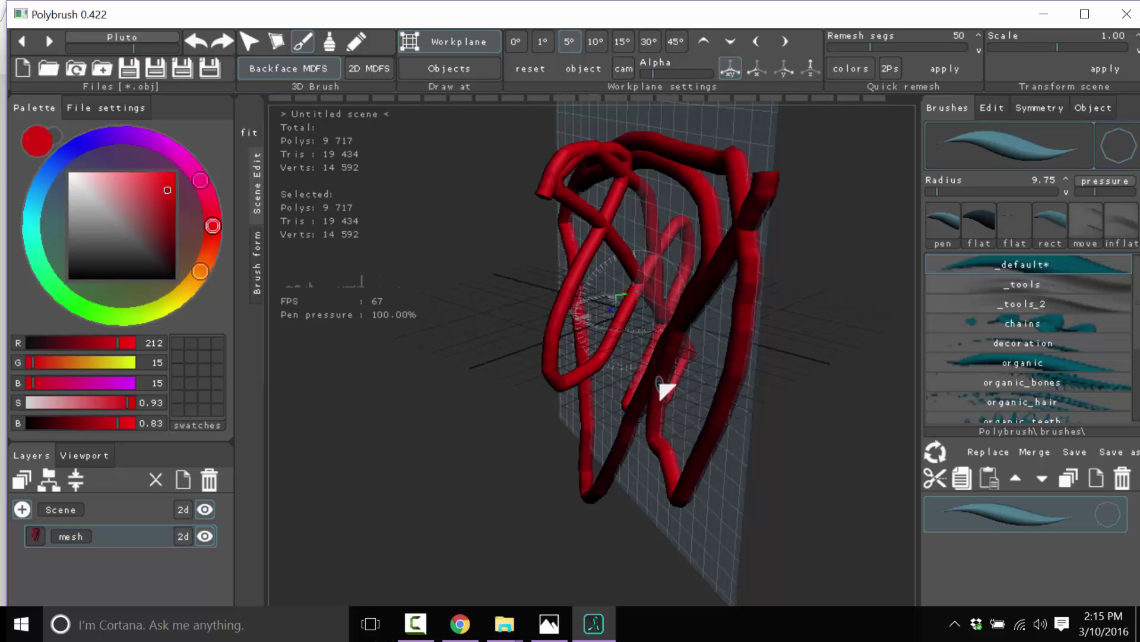
Draw two more red tube strokes from the top and down-left, reaching 13,509 polys
{"action": "mouse_move", "coordinate": [662, 382]}
{"action": "right_mouse_down"}
{"action": "mouse_move", "coordinate": [740, 379]}
{"action": "mouse_move", "coordinate": [672, 389]}
{"action": "mouse_move", "coordinate": [689, 389]}
{"action": "right_mouse_up"}
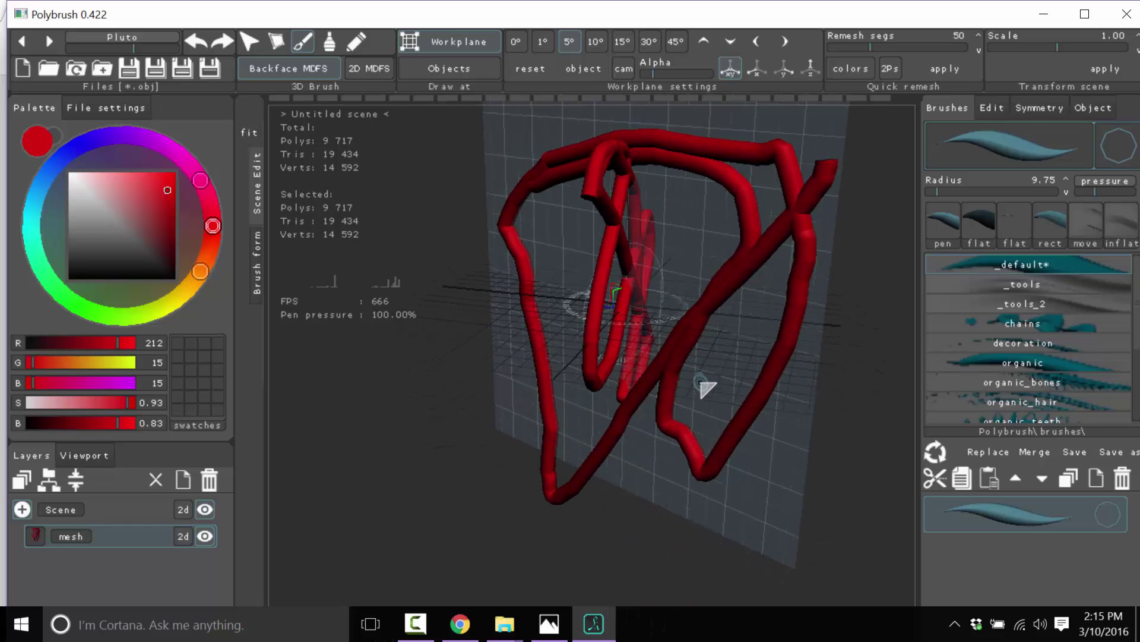
{"action": "mouse_move", "coordinate": [684, 330]}
{"action": "right_mouse_down"}
{"action": "mouse_move", "coordinate": [652, 339]}
{"action": "mouse_move", "coordinate": [772, 324]}
{"action": "mouse_move", "coordinate": [636, 331]}
{"action": "mouse_move", "coordinate": [776, 320]}
{"action": "mouse_move", "coordinate": [677, 331]}
{"action": "mouse_move", "coordinate": [836, 371]}
{"action": "mouse_move", "coordinate": [754, 415]}
{"action": "mouse_move", "coordinate": [545, 178]}
{"action": "mouse_move", "coordinate": [594, 364]}
{"action": "mouse_move", "coordinate": [564, 255]}
{"action": "mouse_move", "coordinate": [580, 341]}
{"action": "mouse_move", "coordinate": [581, 318]}
{"action": "right_mouse_up"}
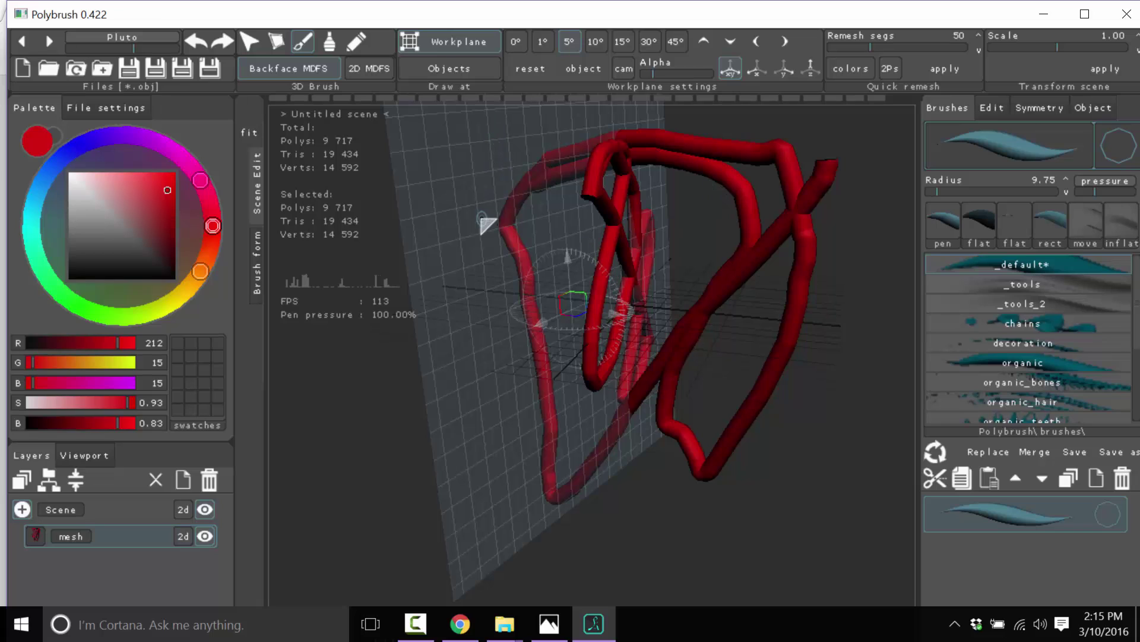
{"action": "mouse_move", "coordinate": [528, 113]}
{"action": "left_mouse_down"}
{"action": "mouse_move", "coordinate": [516, 211]}
{"action": "mouse_move", "coordinate": [569, 240]}
{"action": "left_mouse_up"}
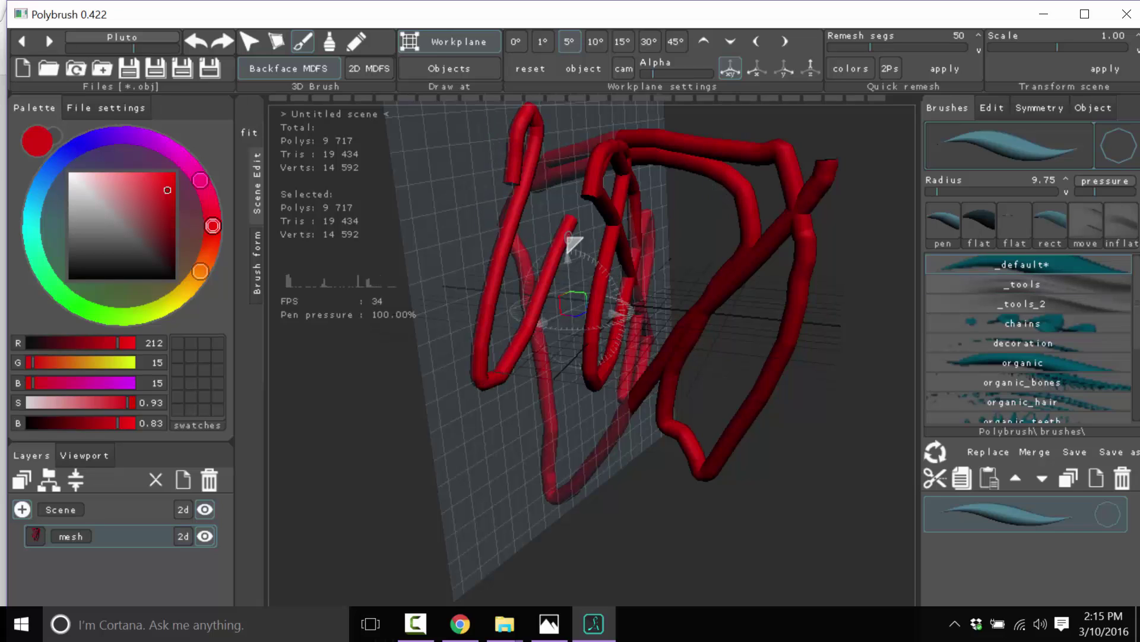
{"action": "left_click_drag", "start_coordinate": [632, 371], "coordinate": [539, 459]}
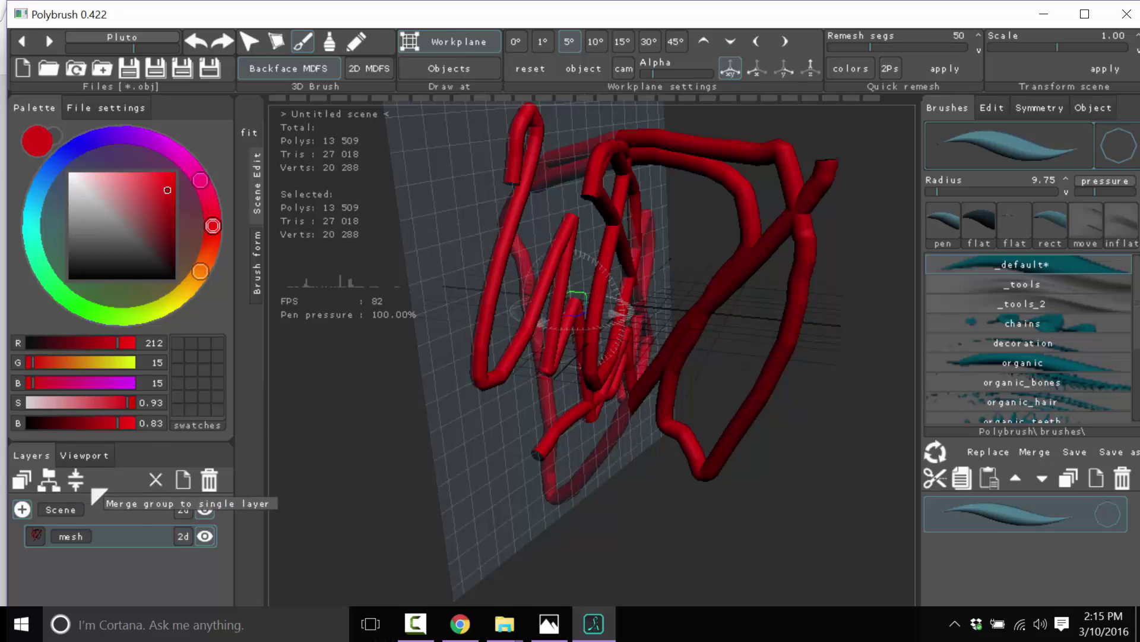
Add an empty mesh2 layer, sketch a long red zigzag across the scene into it, and hide it
{"action": "left_click", "coordinate": [183, 480]}
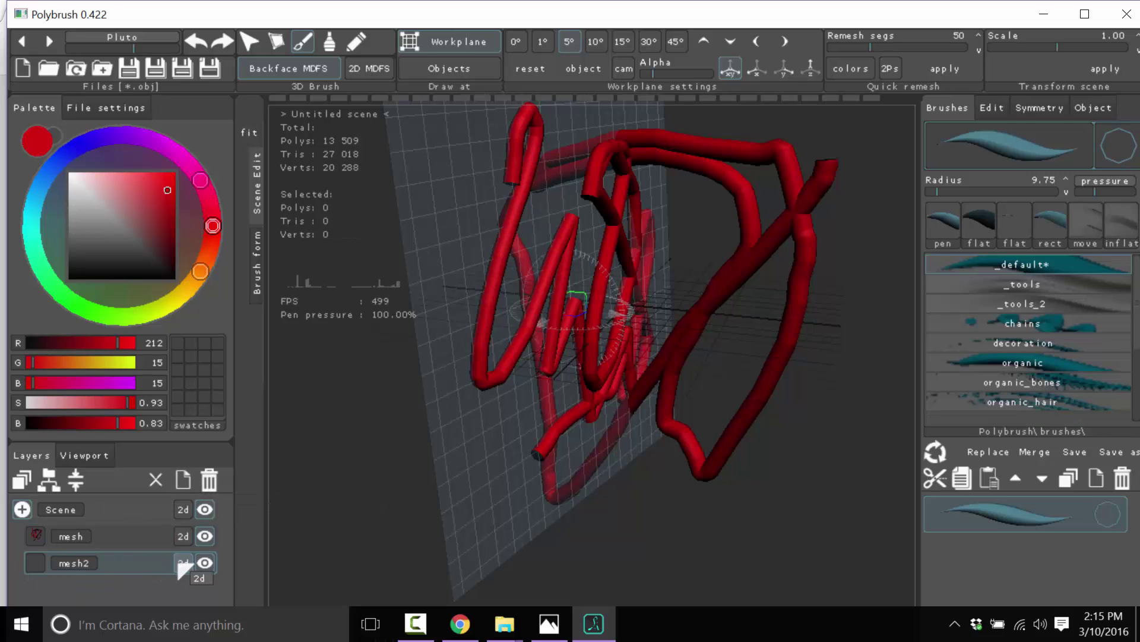
{"action": "mouse_move", "coordinate": [440, 156]}
{"action": "left_mouse_down"}
{"action": "mouse_move", "coordinate": [466, 403]}
{"action": "mouse_move", "coordinate": [896, 306]}
{"action": "left_mouse_up"}
{"action": "mouse_move", "coordinate": [915, 146]}
{"action": "left_mouse_down"}
{"action": "mouse_move", "coordinate": [657, 387]}
{"action": "mouse_move", "coordinate": [445, 382]}
{"action": "mouse_move", "coordinate": [535, 400]}
{"action": "mouse_move", "coordinate": [308, 146]}
{"action": "left_mouse_up"}
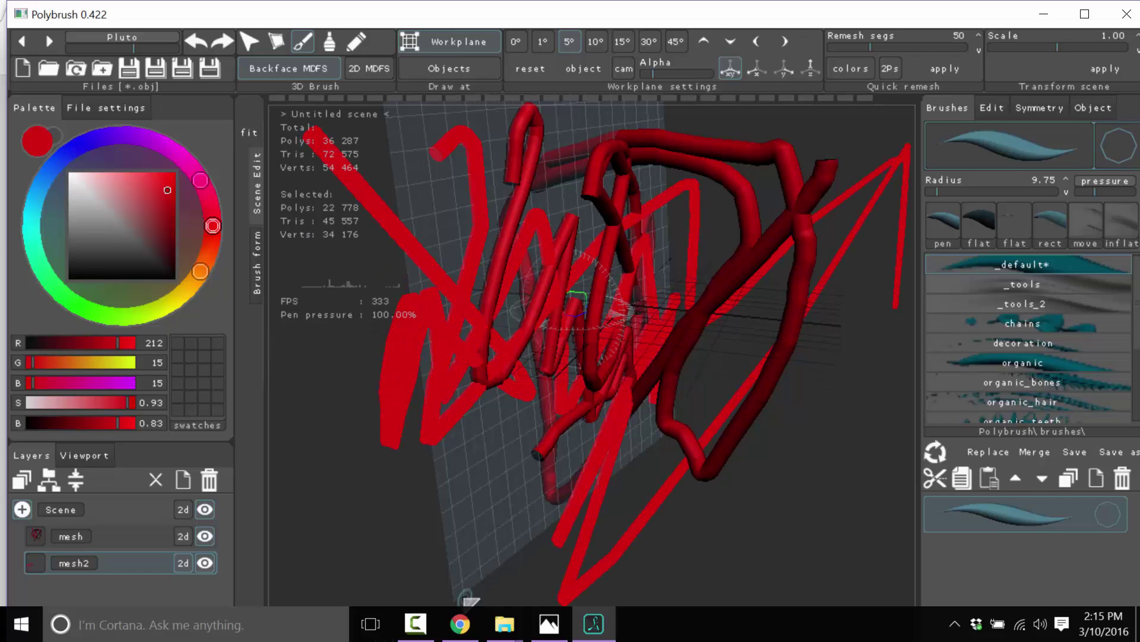
{"action": "left_click", "coordinate": [202, 562]}
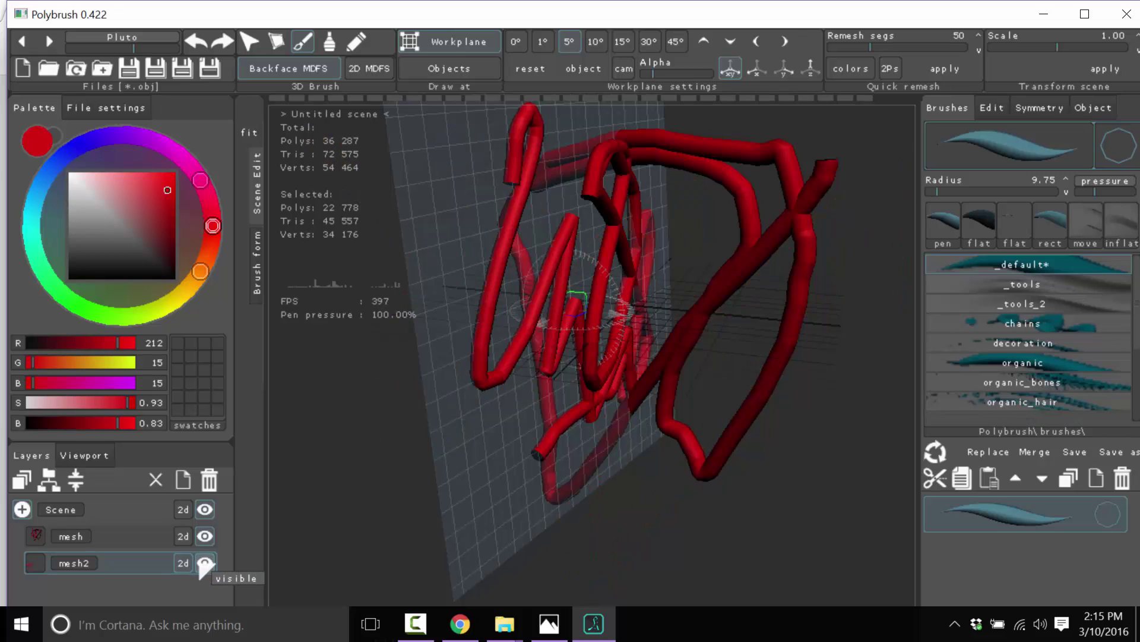
{"action": "left_click", "coordinate": [202, 562]}
{"action": "left_click", "coordinate": [204, 562]}
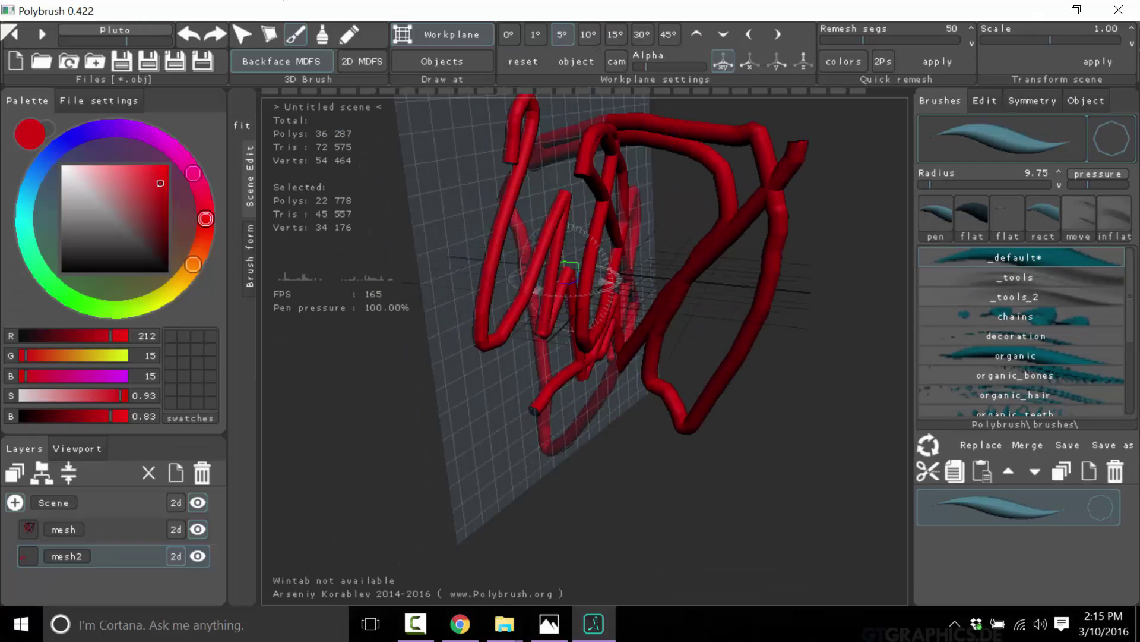
Start a new scene, load the third chains brush, and align the workplane to the camera
{"action": "left_click", "coordinate": [15, 61]}
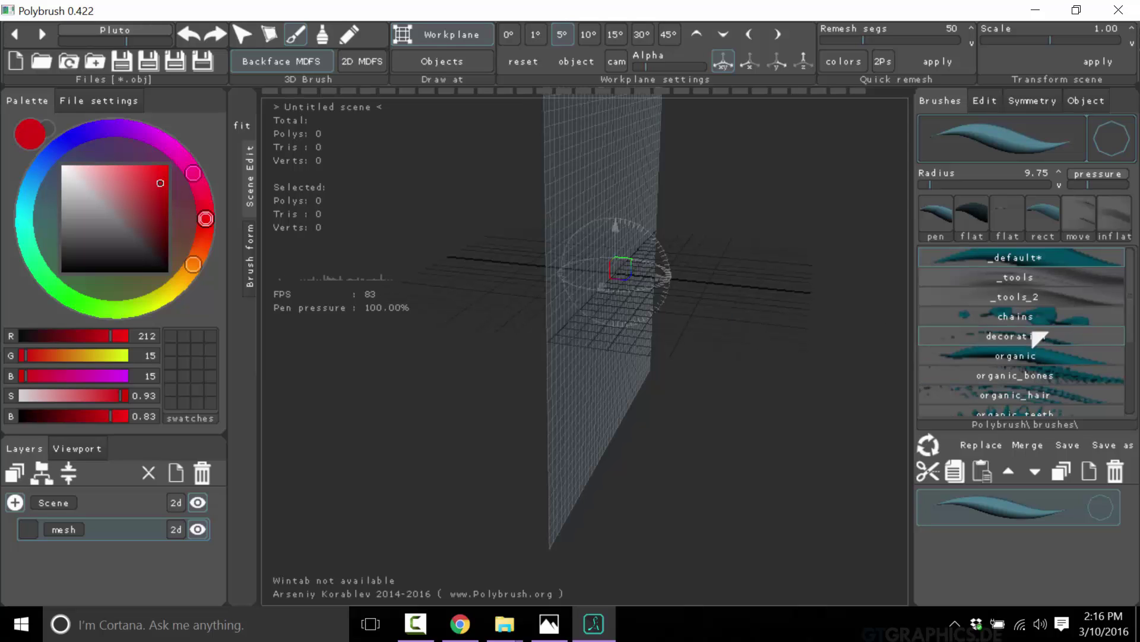
{"action": "left_click", "coordinate": [1016, 282]}
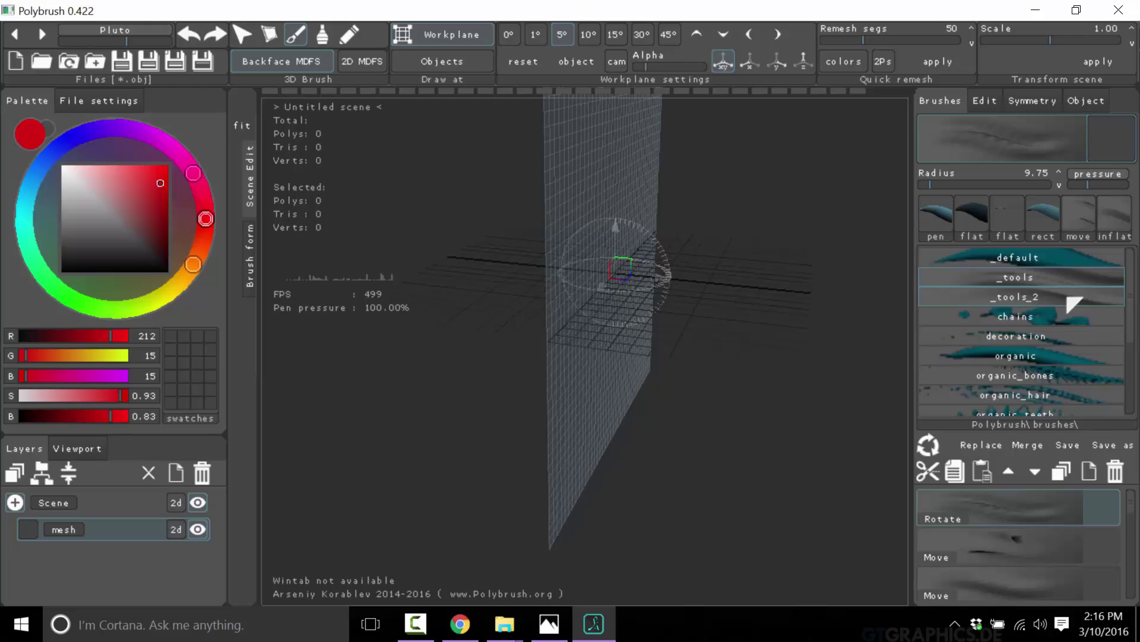
{"action": "left_click", "coordinate": [1029, 320]}
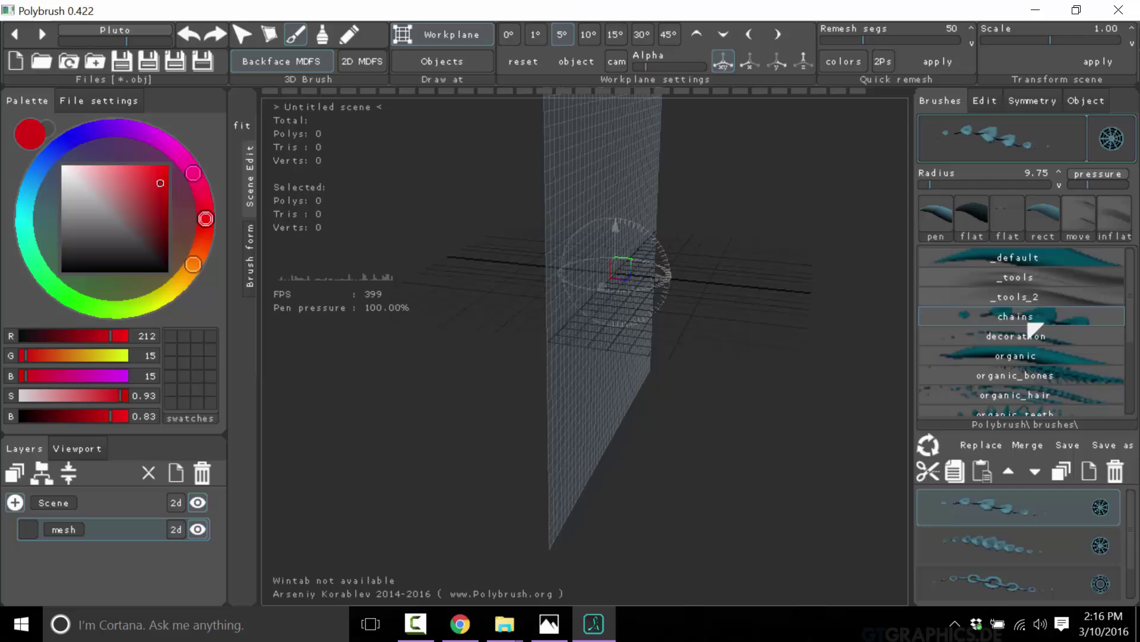
{"action": "left_click", "coordinate": [989, 584]}
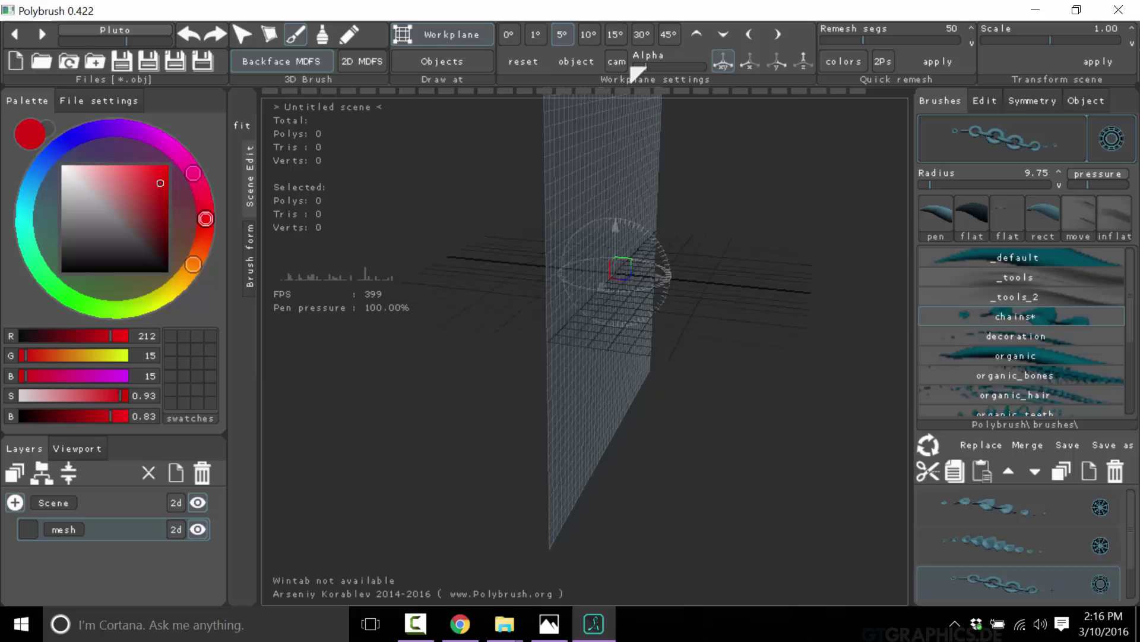
{"action": "left_click", "coordinate": [624, 67]}
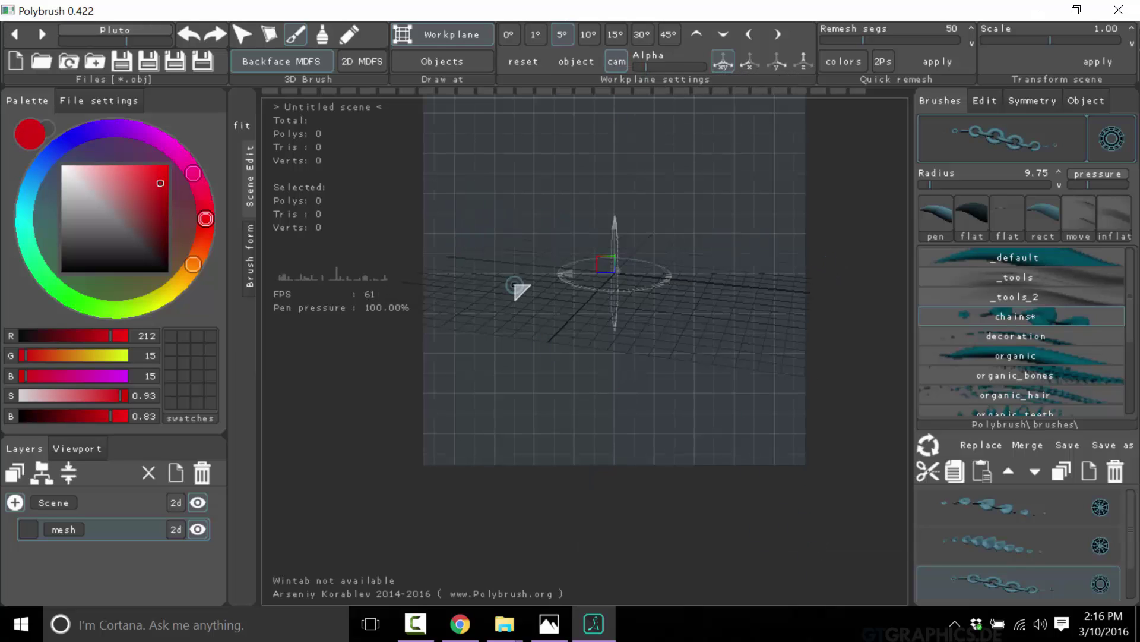
Draw a long looping red chain stroke across the workplane, reaching 16,344 polys
{"action": "middle_click_drag", "start_coordinate": [688, 287], "coordinate": [781, 235]}
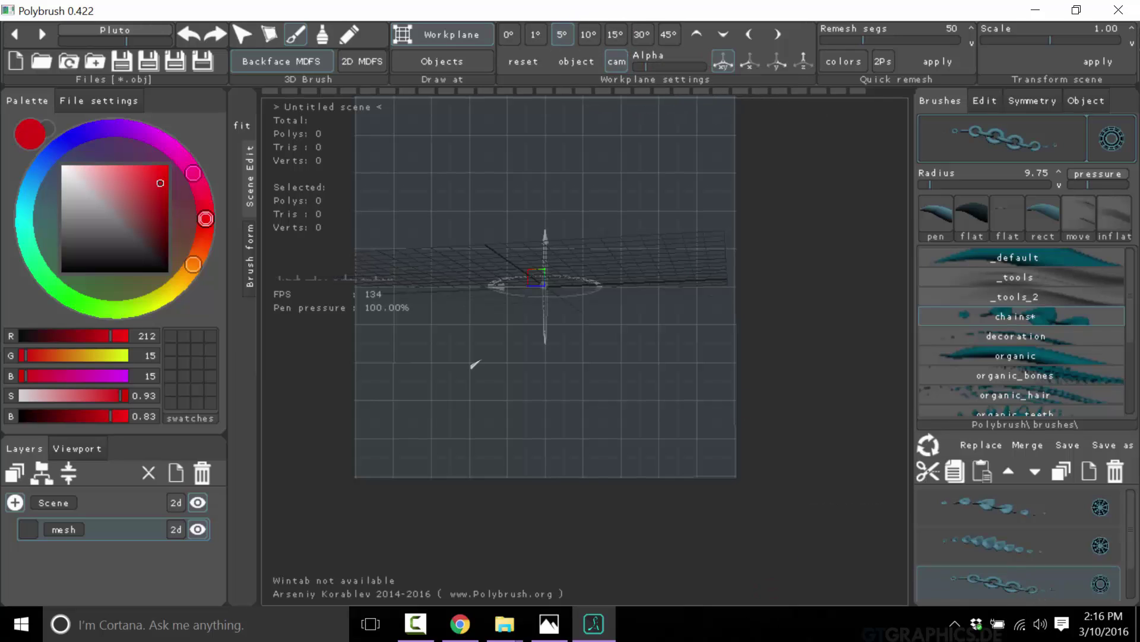
{"action": "mouse_move", "coordinate": [389, 160]}
{"action": "left_mouse_down"}
{"action": "mouse_move", "coordinate": [507, 110]}
{"action": "mouse_move", "coordinate": [568, 155]}
{"action": "mouse_move", "coordinate": [442, 282]}
{"action": "mouse_move", "coordinate": [622, 233]}
{"action": "mouse_move", "coordinate": [608, 336]}
{"action": "mouse_move", "coordinate": [657, 413]}
{"action": "mouse_move", "coordinate": [574, 427]}
{"action": "mouse_move", "coordinate": [451, 257]}
{"action": "mouse_move", "coordinate": [400, 129]}
{"action": "left_mouse_up"}
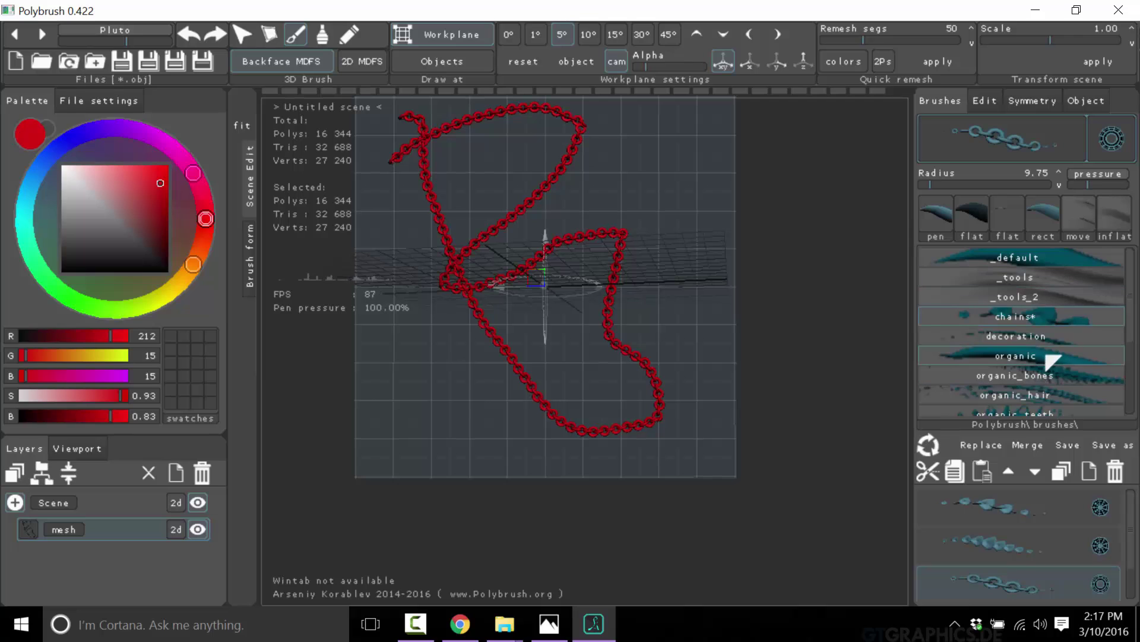
{"action": "scroll", "coordinate": [1135, 315], "scroll_direction": "down", "scroll_amount": 1}
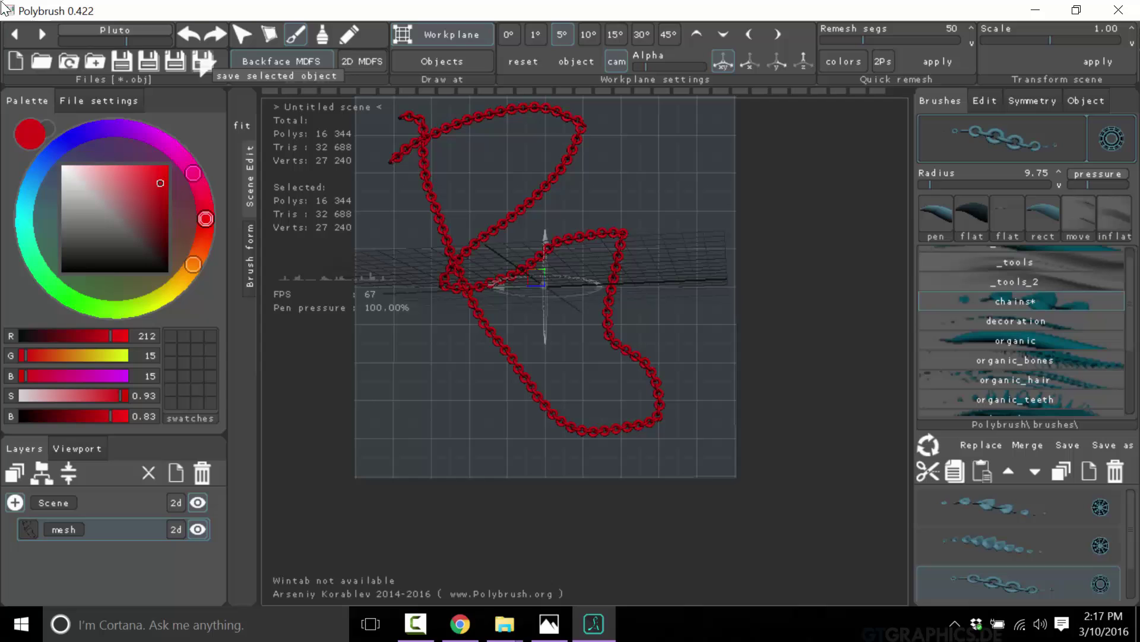
Start a fresh empty scene with camera-aligned workplane rotation turned off
{"action": "left_click", "coordinate": [14, 63]}
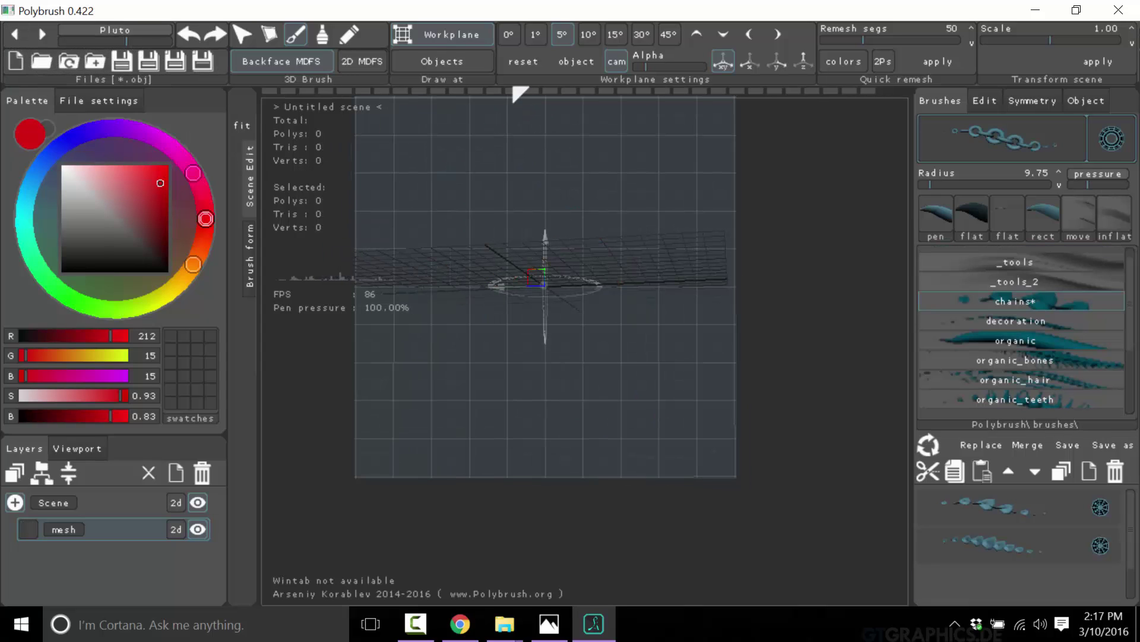
{"action": "left_click", "coordinate": [616, 61]}
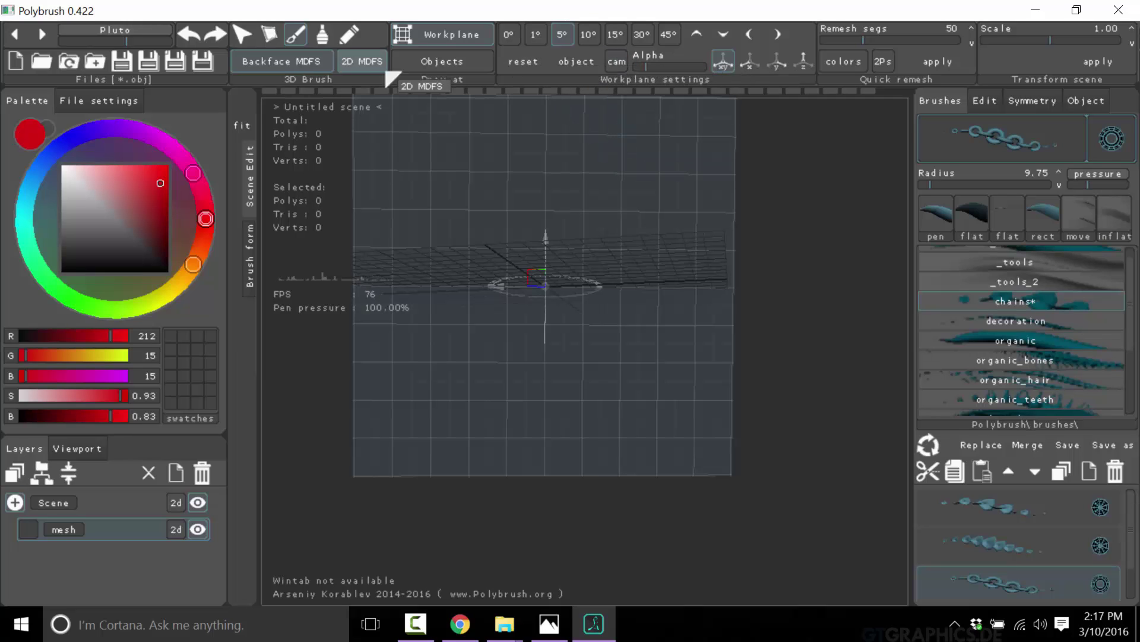
{"action": "left_click", "coordinate": [14, 61]}
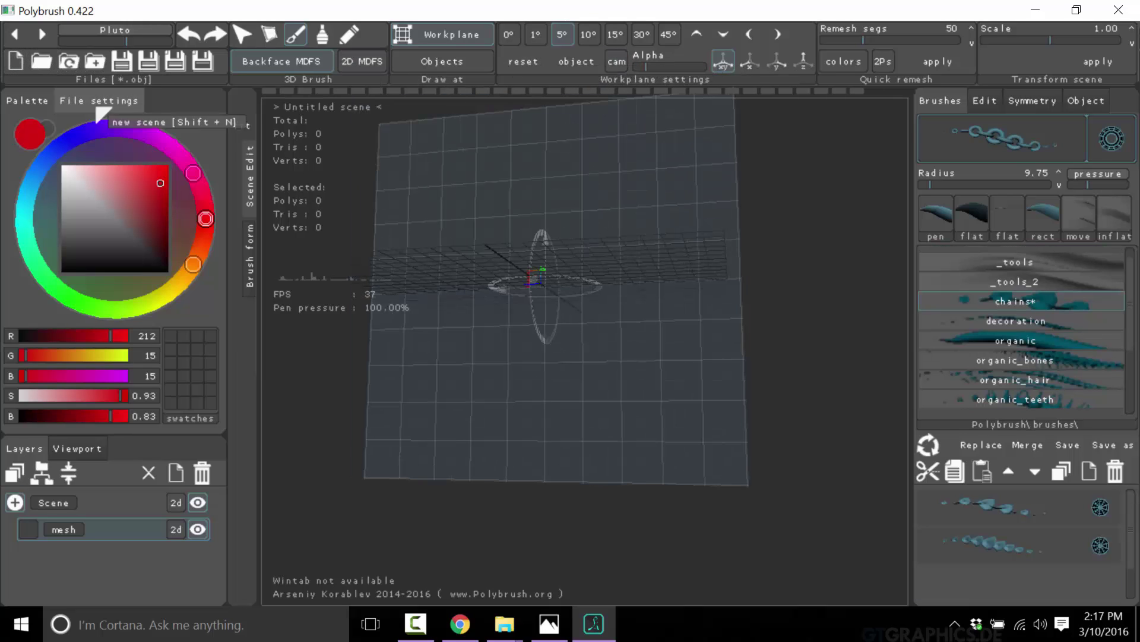
{"action": "right_click_drag", "start_coordinate": [663, 264], "coordinate": [700, 270]}
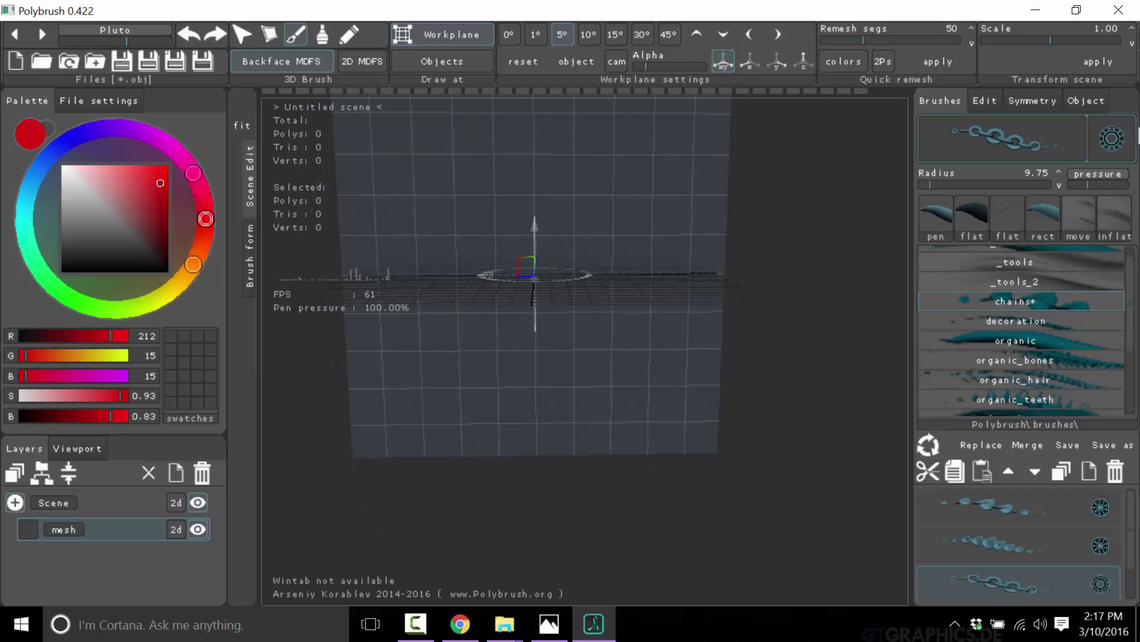
Create and apply a 12-segment sphere of radius 37, giving 576 polys
{"action": "left_click", "coordinate": [1099, 102]}
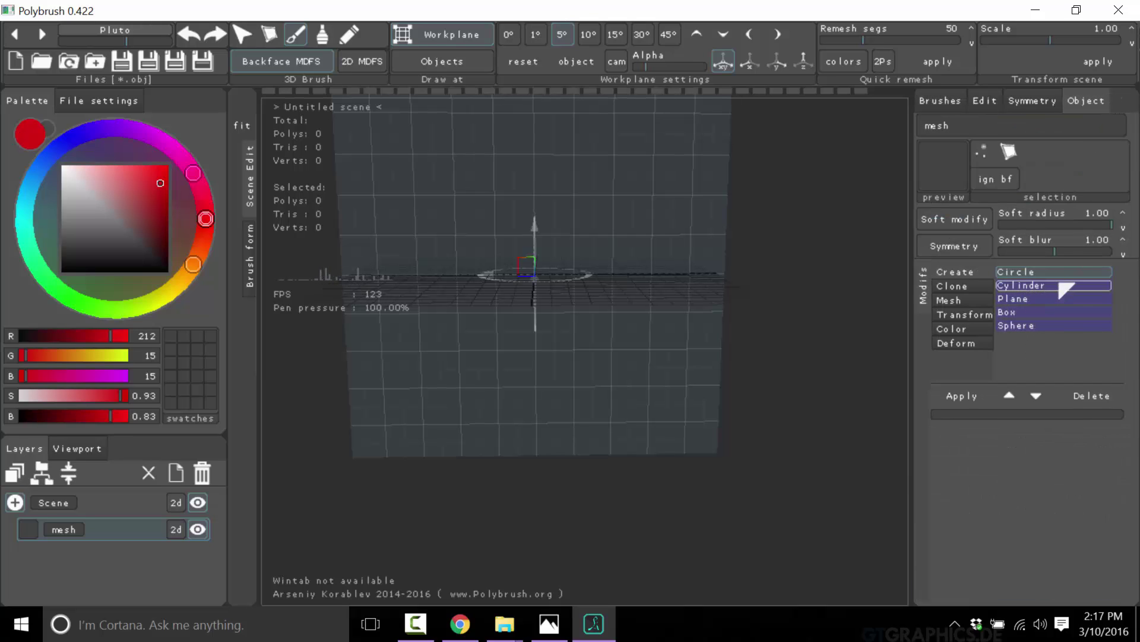
{"action": "left_click", "coordinate": [1037, 326]}
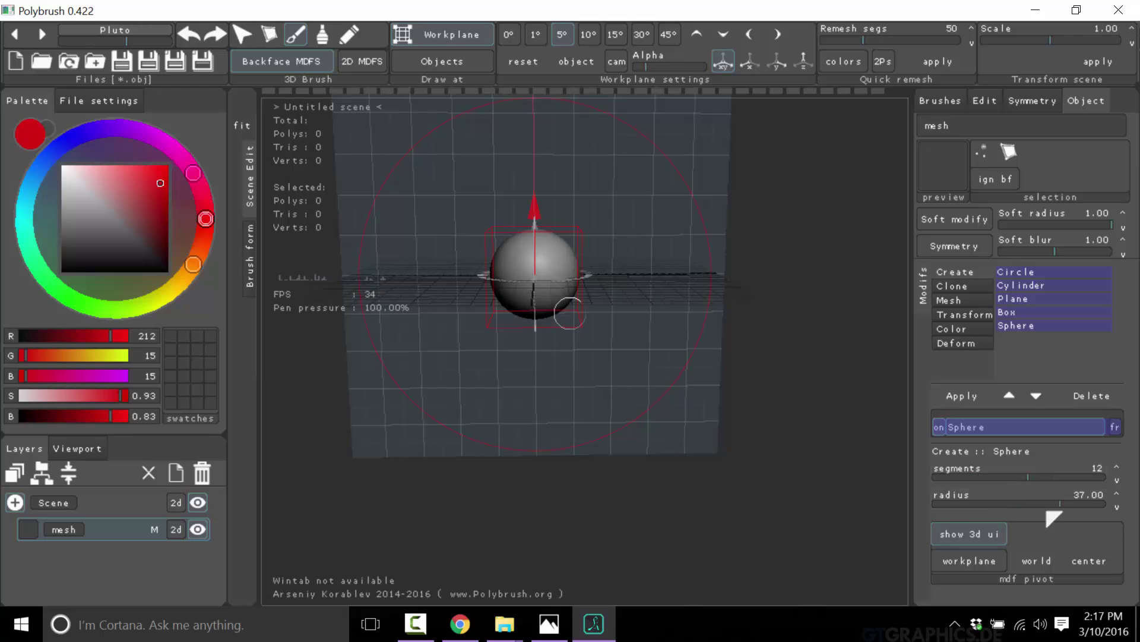
{"action": "left_click", "coordinate": [958, 395]}
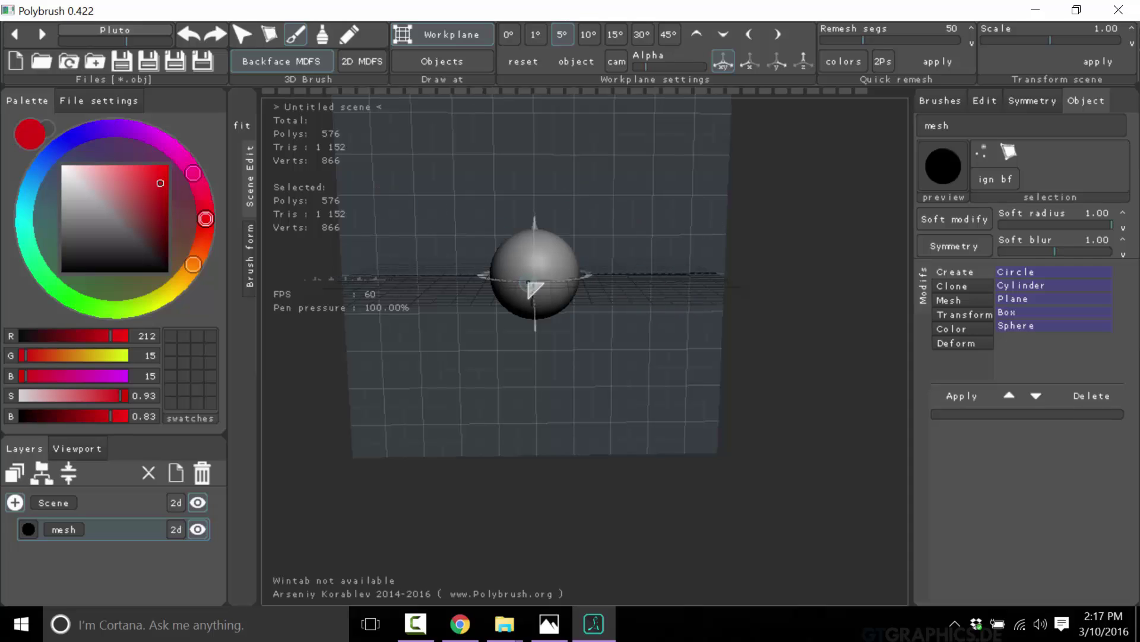
Select the Move sculpting brush from the _tools brush set
{"action": "left_click", "coordinate": [940, 100]}
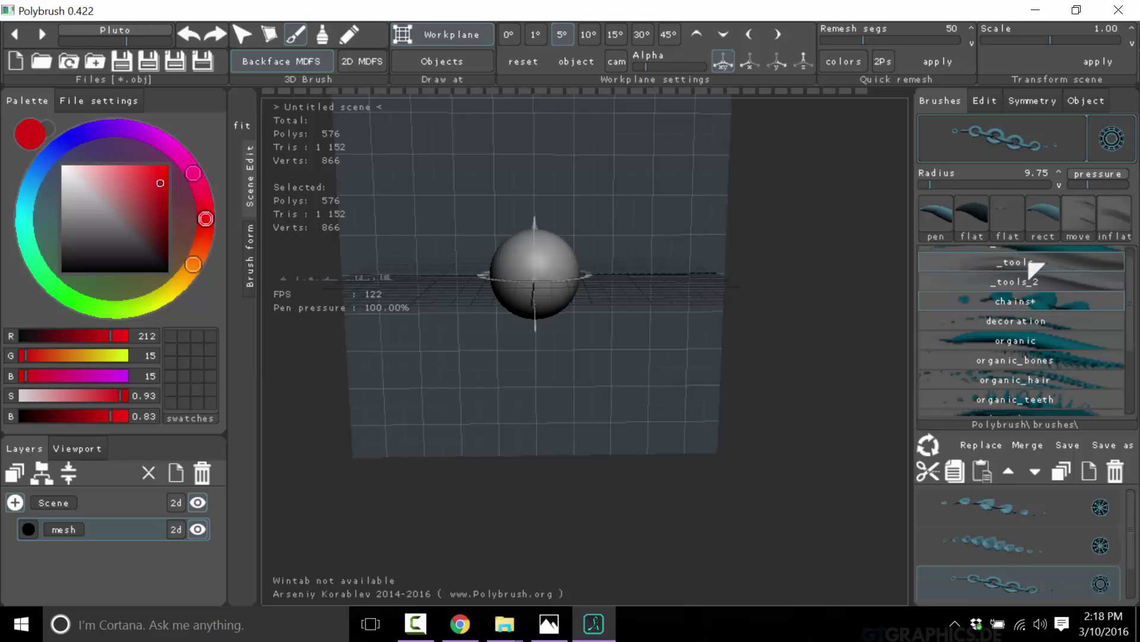
{"action": "left_click", "coordinate": [1033, 265]}
{"action": "left_click", "coordinate": [1039, 543]}
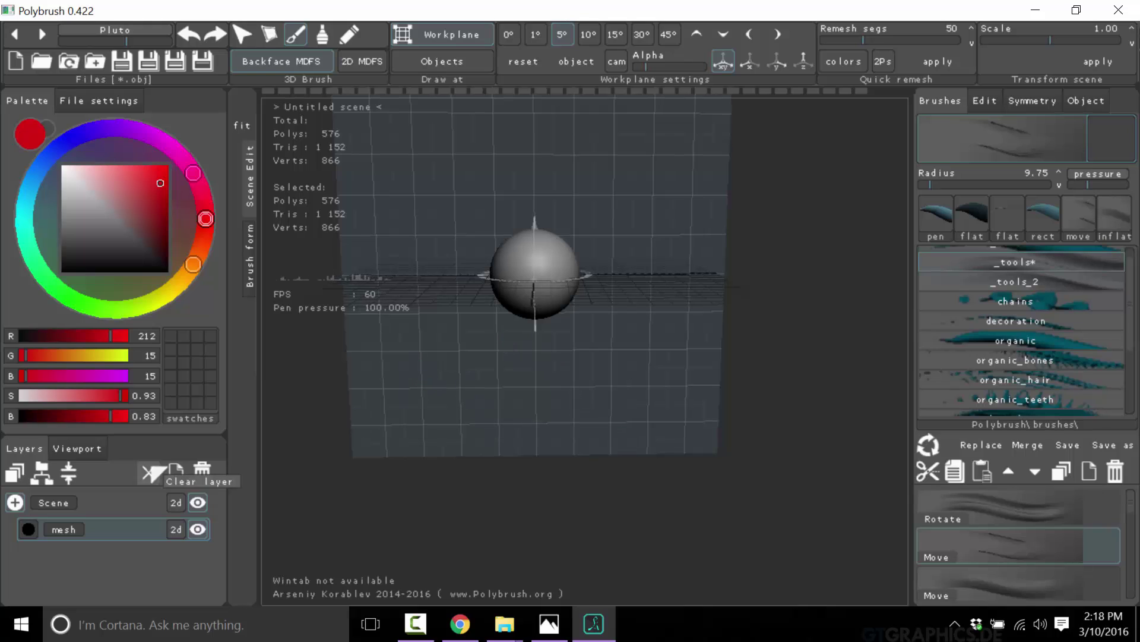
Turn on wireframe display and raise the brush radius to 43.50
{"action": "left_click", "coordinate": [87, 454]}
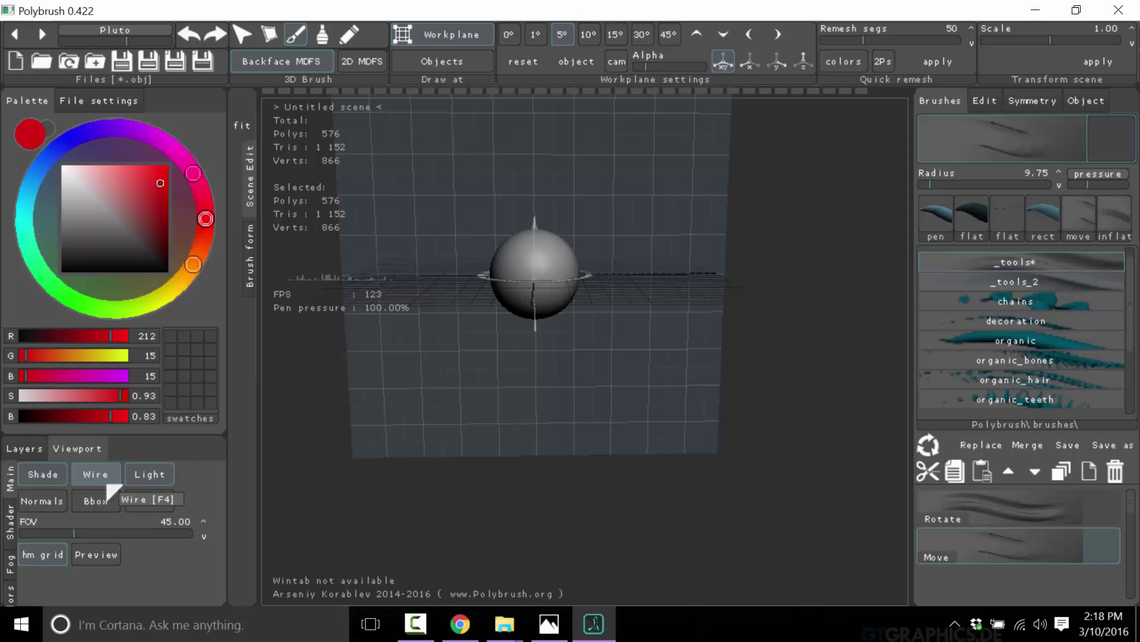
{"action": "left_click", "coordinate": [96, 475]}
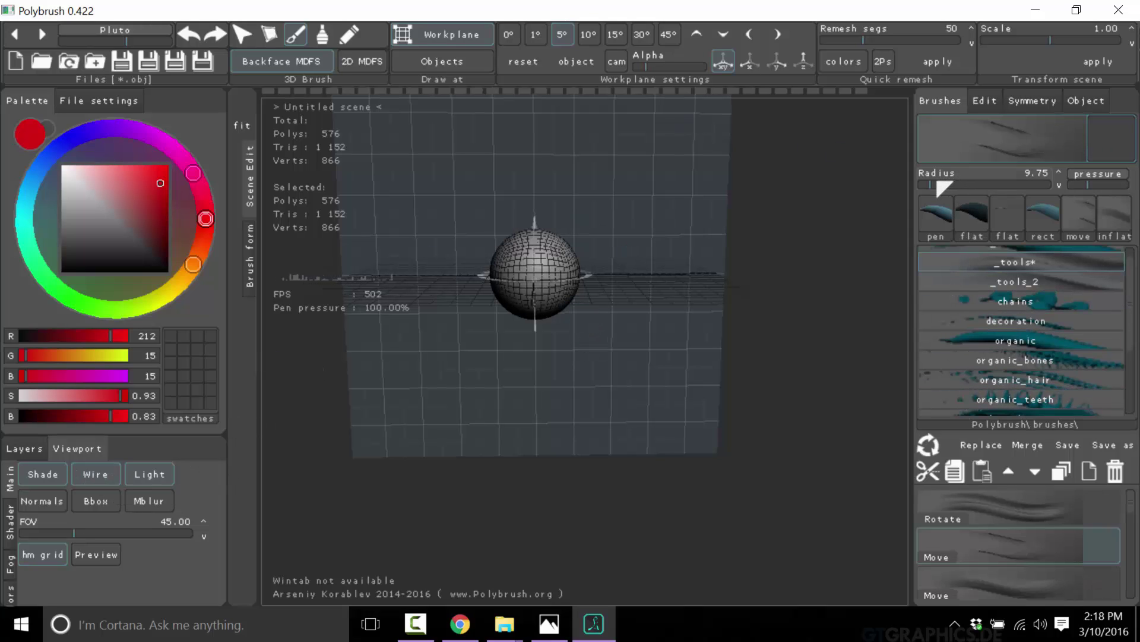
{"action": "left_click_drag", "start_coordinate": [970, 187], "coordinate": [986, 166]}
{"action": "left_click", "coordinate": [985, 102]}
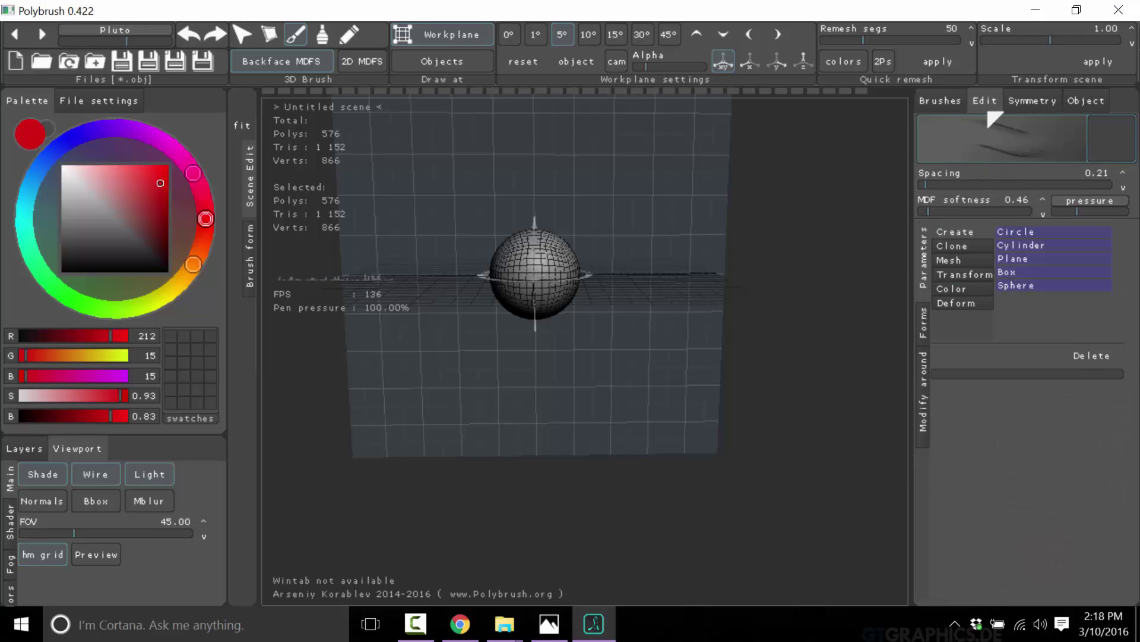
Pull a top spike and bulging lobes on the left, right and lower sides of the sphere
{"action": "left_click", "coordinate": [927, 416]}
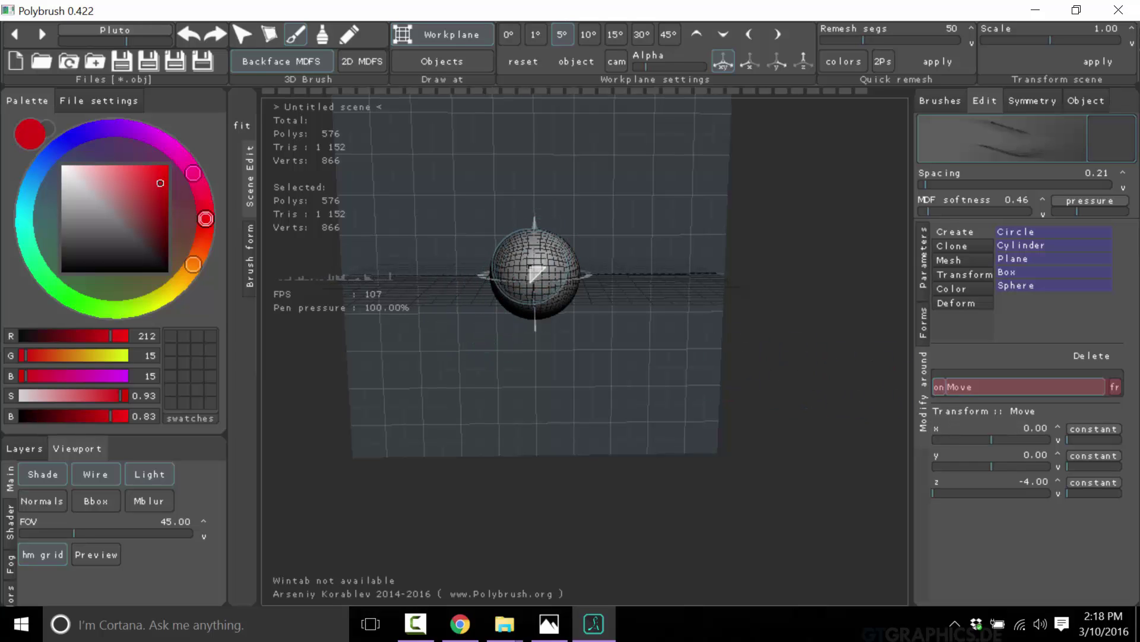
{"action": "right_click_drag", "start_coordinate": [536, 273], "coordinate": [525, 249]}
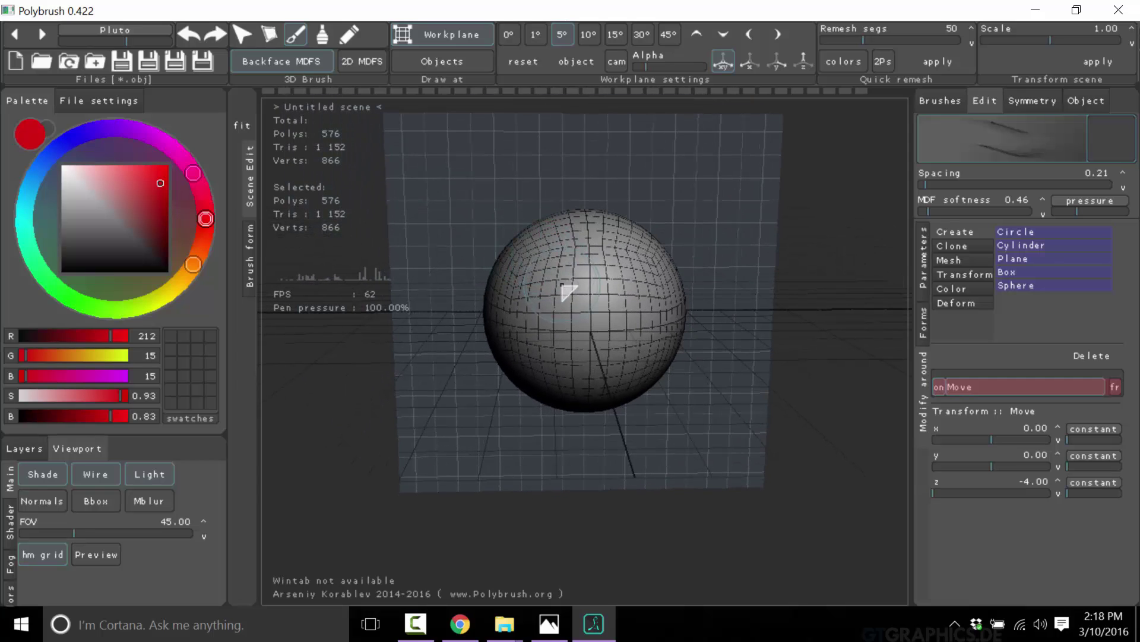
{"action": "mouse_move", "coordinate": [605, 305]}
{"action": "left_mouse_down"}
{"action": "mouse_move", "coordinate": [646, 290]}
{"action": "mouse_move", "coordinate": [638, 263]}
{"action": "mouse_move", "coordinate": [622, 252]}
{"action": "mouse_move", "coordinate": [539, 277]}
{"action": "mouse_move", "coordinate": [571, 240]}
{"action": "mouse_move", "coordinate": [687, 218]}
{"action": "mouse_move", "coordinate": [659, 256]}
{"action": "mouse_move", "coordinate": [731, 243]}
{"action": "left_mouse_up"}
{"action": "left_click_drag", "start_coordinate": [618, 196], "coordinate": [617, 148]}
{"action": "left_click_drag", "start_coordinate": [522, 230], "coordinate": [404, 267]}
{"action": "mouse_move", "coordinate": [558, 345]}
{"action": "left_mouse_down"}
{"action": "mouse_move", "coordinate": [547, 399]}
{"action": "mouse_move", "coordinate": [517, 420]}
{"action": "mouse_move", "coordinate": [533, 363]}
{"action": "mouse_move", "coordinate": [461, 372]}
{"action": "mouse_move", "coordinate": [479, 332]}
{"action": "mouse_move", "coordinate": [546, 297]}
{"action": "left_mouse_up"}
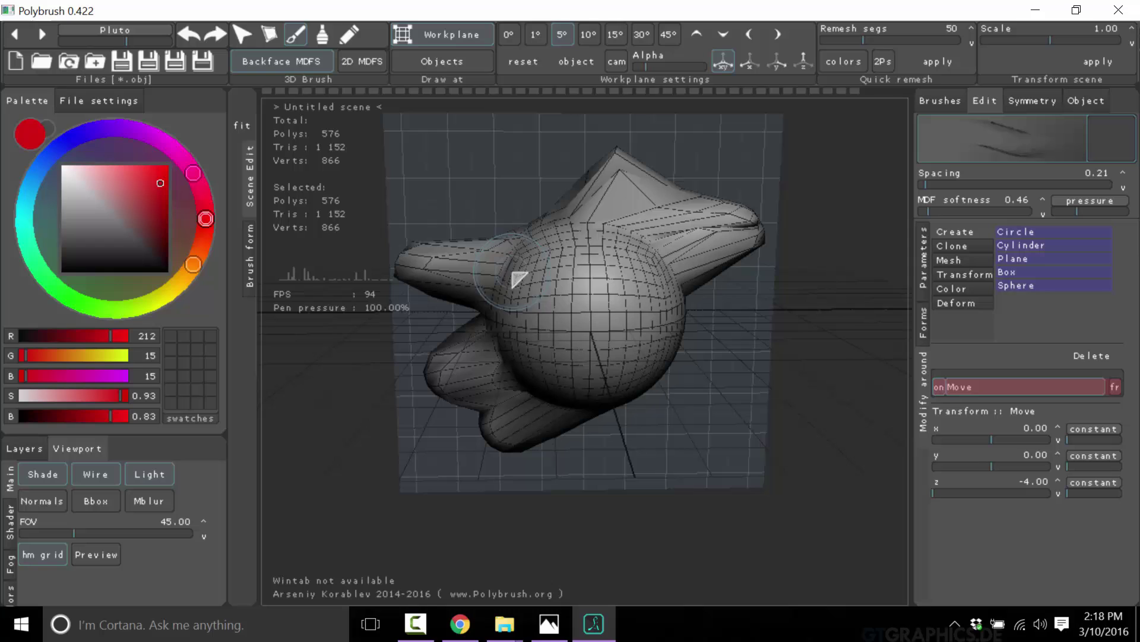
{"action": "left_click_drag", "start_coordinate": [733, 344], "coordinate": [718, 365]}
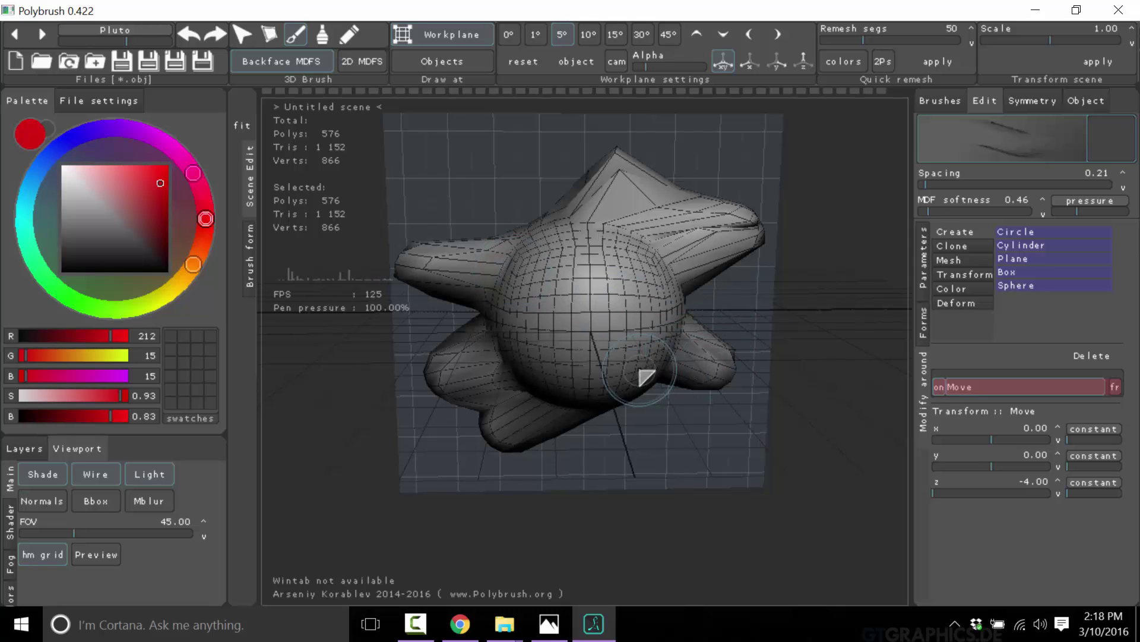
{"action": "left_click_drag", "start_coordinate": [644, 377], "coordinate": [664, 415]}
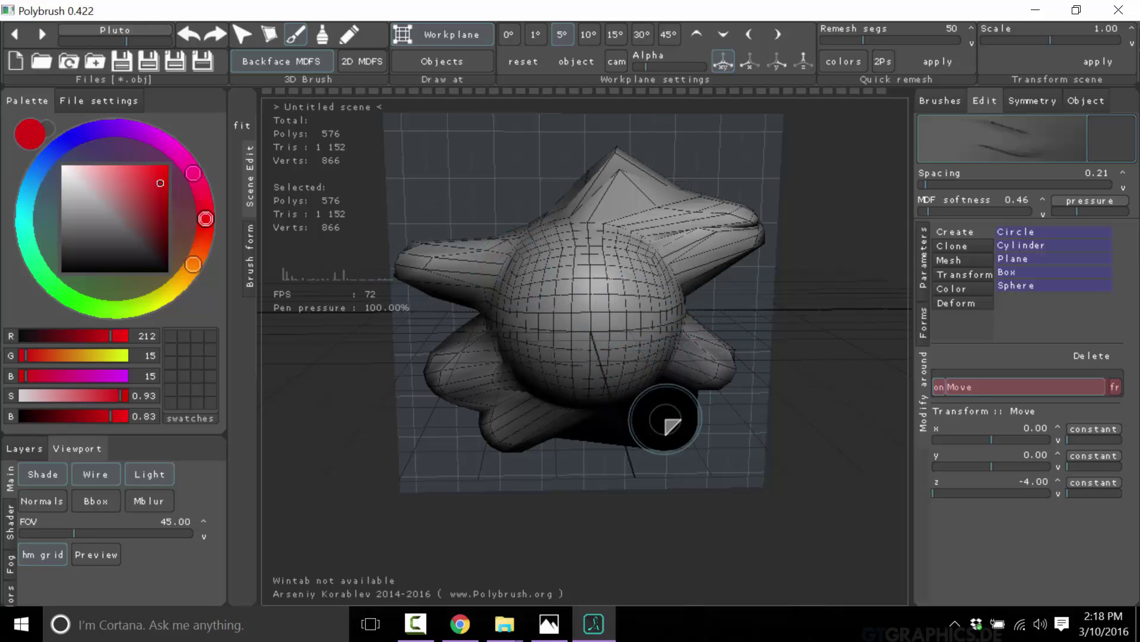
{"action": "left_click", "coordinate": [1032, 101]}
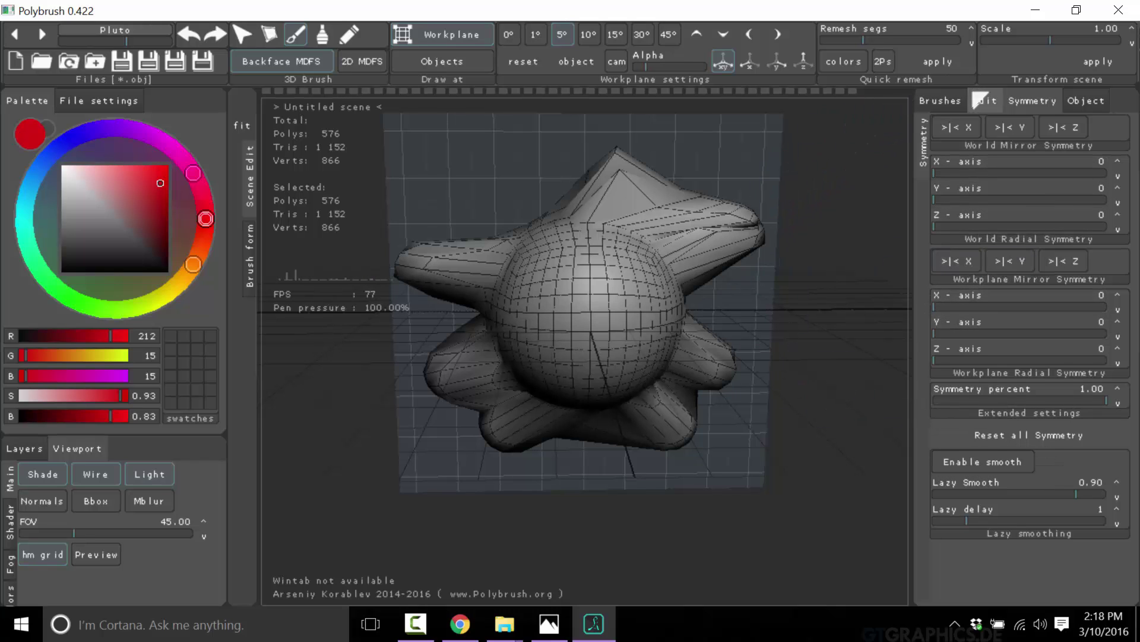
Pull the blob's top into a tall horn-like peak and stretch the upper lobe into a snout
{"action": "left_click", "coordinate": [941, 101]}
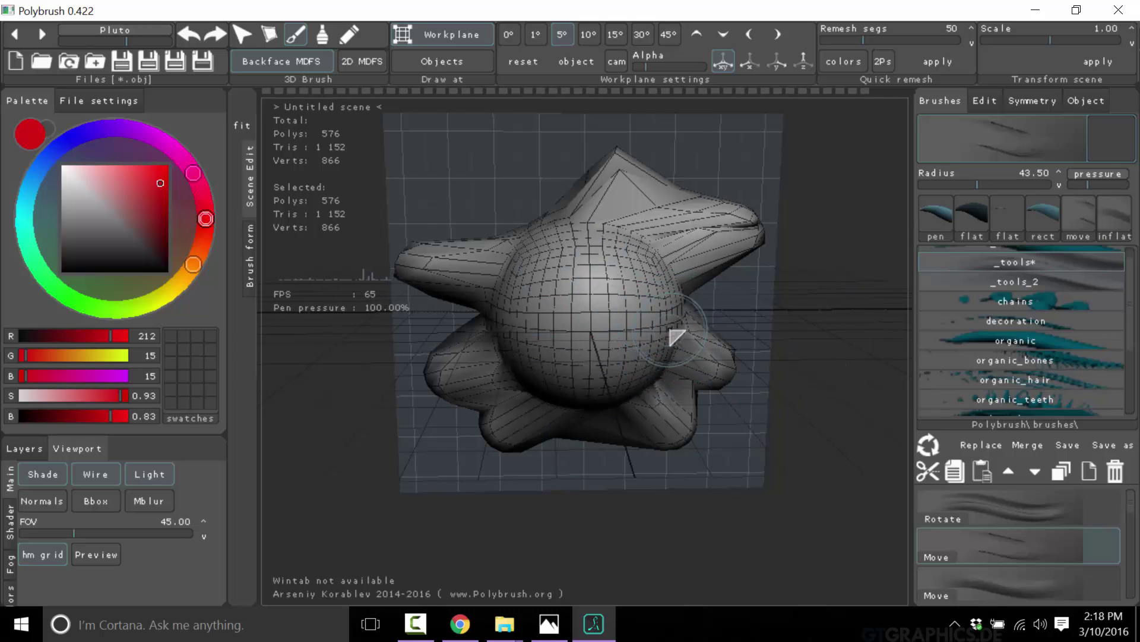
{"action": "right_click_drag", "start_coordinate": [656, 306], "coordinate": [657, 338]}
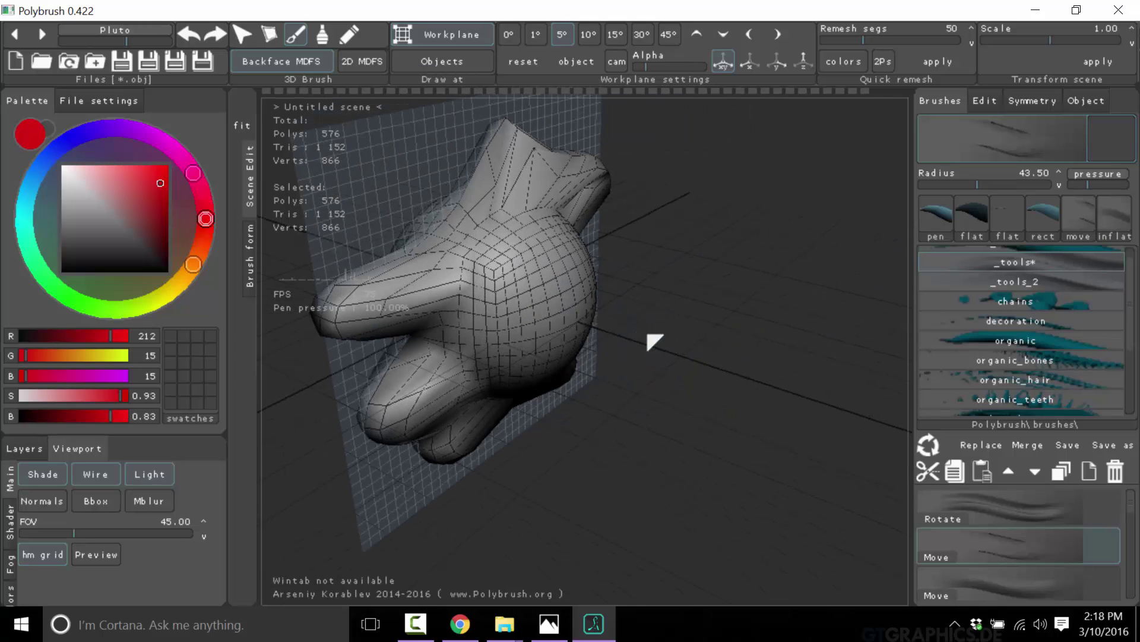
{"action": "middle_click_drag", "start_coordinate": [675, 350], "coordinate": [837, 343]}
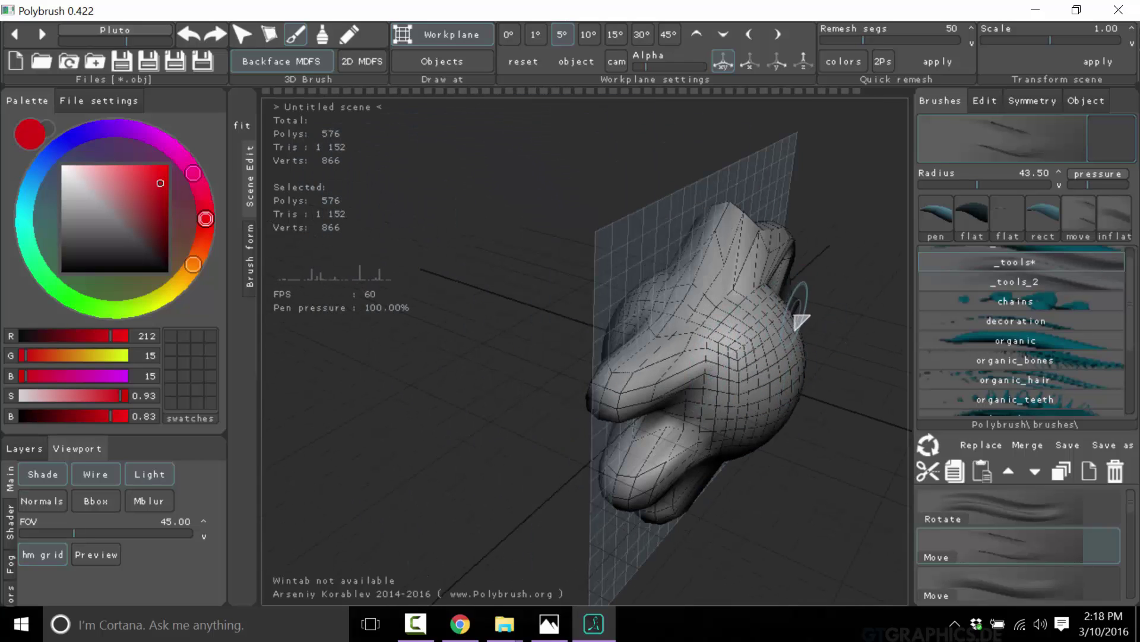
{"action": "mouse_move", "coordinate": [766, 208]}
{"action": "left_mouse_down"}
{"action": "mouse_move", "coordinate": [751, 179]}
{"action": "mouse_move", "coordinate": [770, 145]}
{"action": "left_mouse_up"}
{"action": "mouse_move", "coordinate": [668, 322]}
{"action": "left_mouse_down"}
{"action": "mouse_move", "coordinate": [575, 406]}
{"action": "mouse_move", "coordinate": [642, 349]}
{"action": "mouse_move", "coordinate": [617, 329]}
{"action": "mouse_move", "coordinate": [680, 313]}
{"action": "mouse_move", "coordinate": [667, 260]}
{"action": "left_mouse_up"}
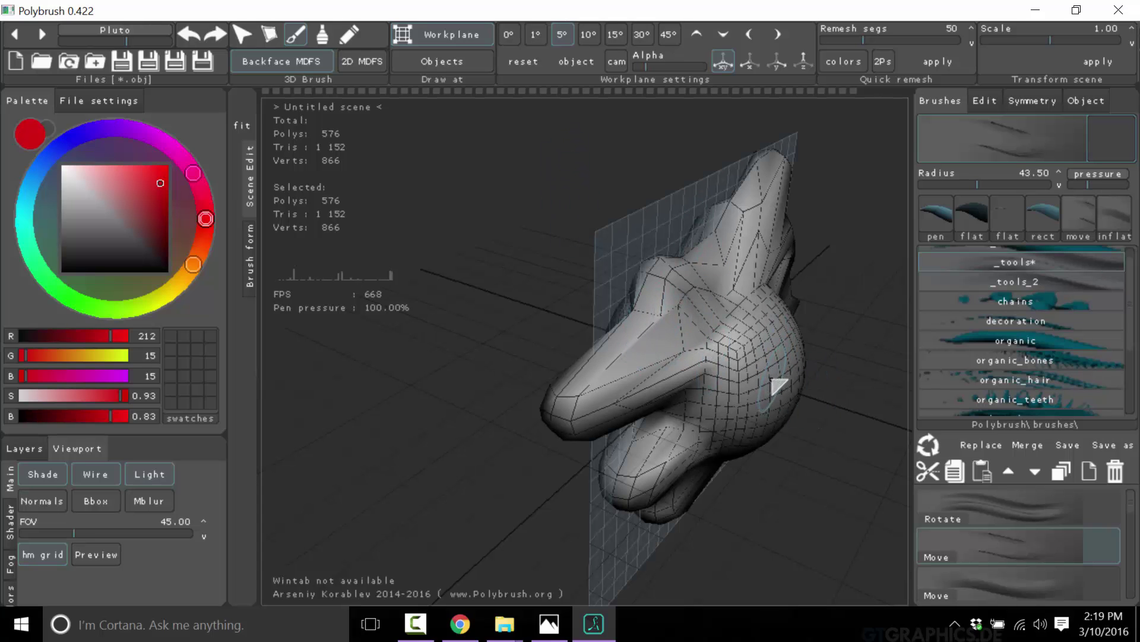
Pull large new lobes out of the snout's side and the blob's upper right
{"action": "key", "text": "Right"}
{"action": "key", "text": "Right"}
{"action": "key", "text": "Right"}
{"action": "key", "text": "Right"}
{"action": "key", "text": "Right"}
{"action": "key", "text": "Right"}
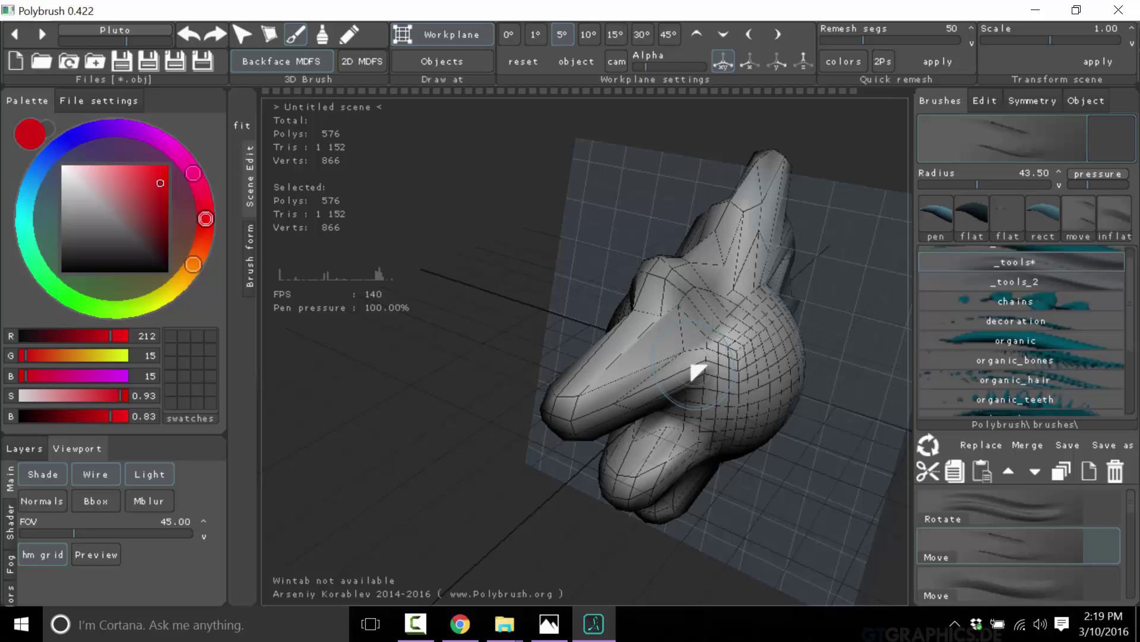
{"action": "left_click_drag", "start_coordinate": [766, 388], "coordinate": [840, 382]}
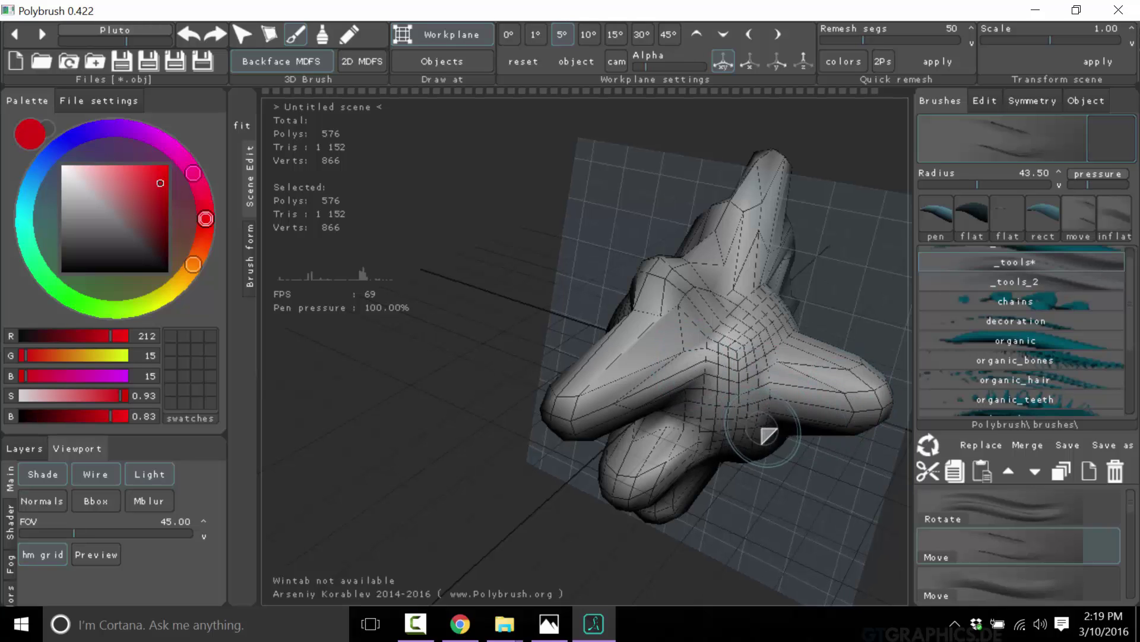
{"action": "mouse_move", "coordinate": [803, 343]}
{"action": "left_mouse_down"}
{"action": "mouse_move", "coordinate": [831, 297]}
{"action": "mouse_move", "coordinate": [813, 294]}
{"action": "mouse_move", "coordinate": [805, 263]}
{"action": "mouse_move", "coordinate": [826, 214]}
{"action": "left_mouse_up"}
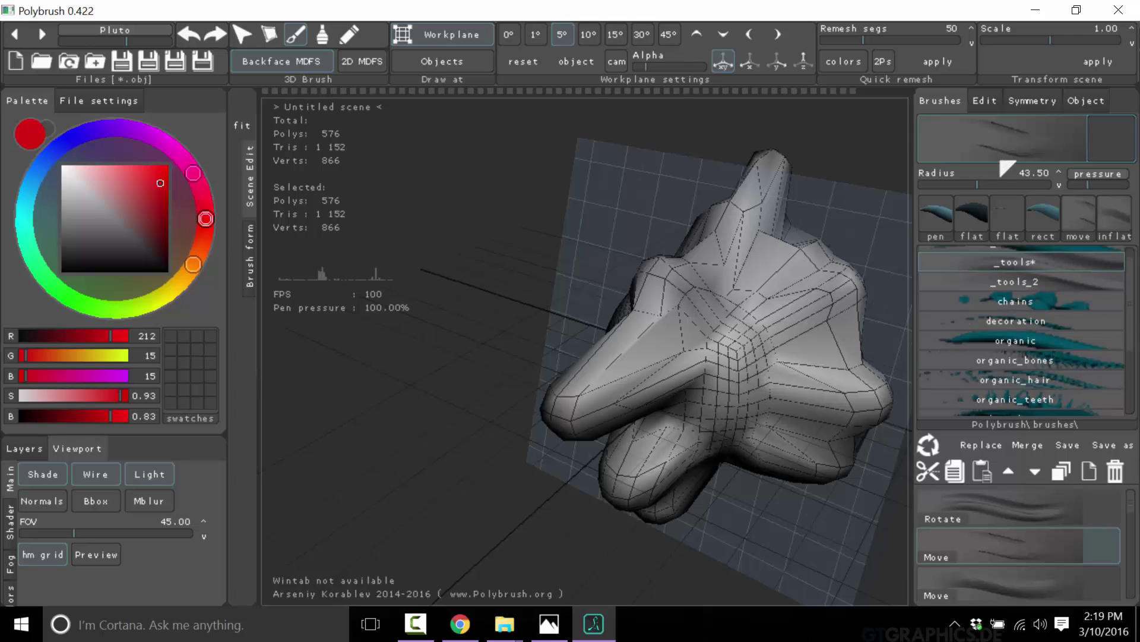
In Edit settings, collapse Transform and show the Color modifier's clone mode choices
{"action": "left_click", "coordinate": [981, 109]}
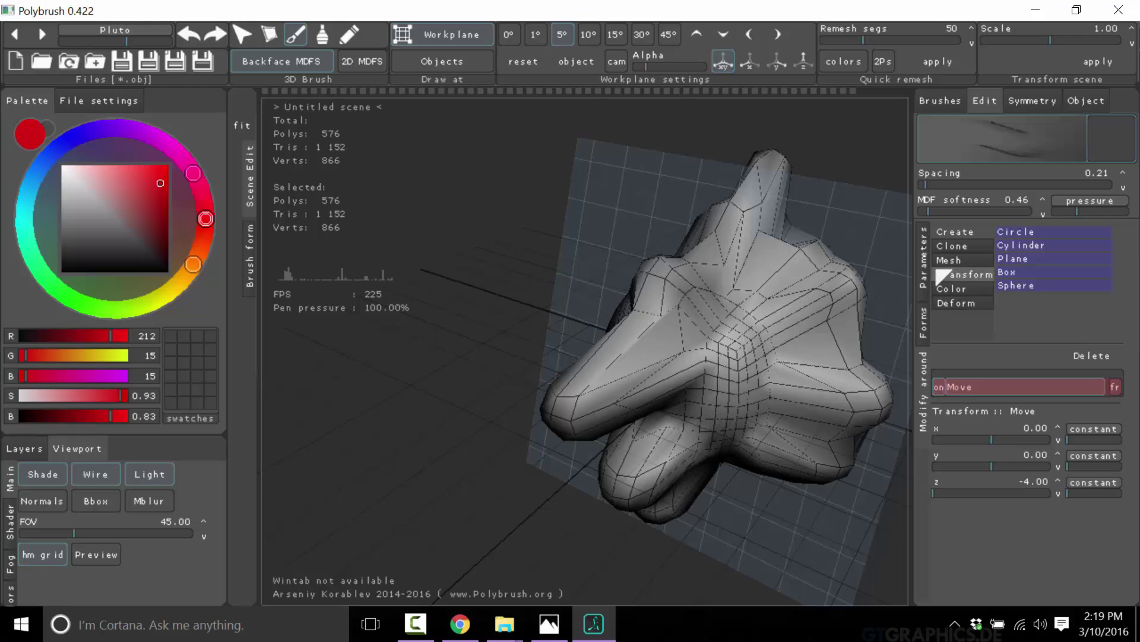
{"action": "left_click", "coordinate": [943, 274]}
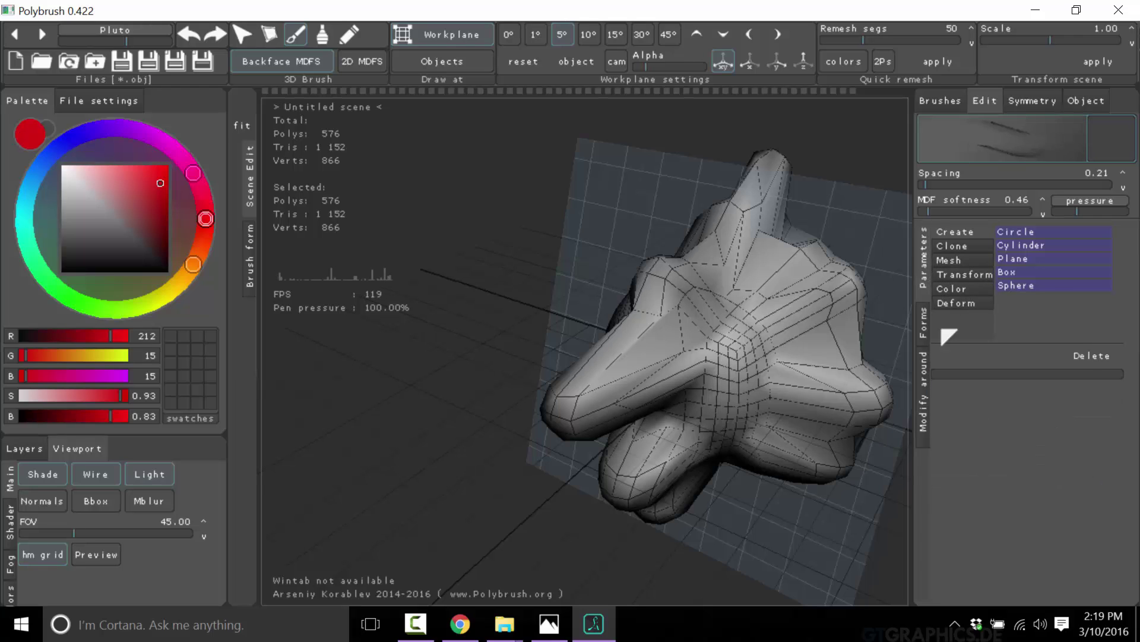
{"action": "left_click", "coordinate": [959, 289]}
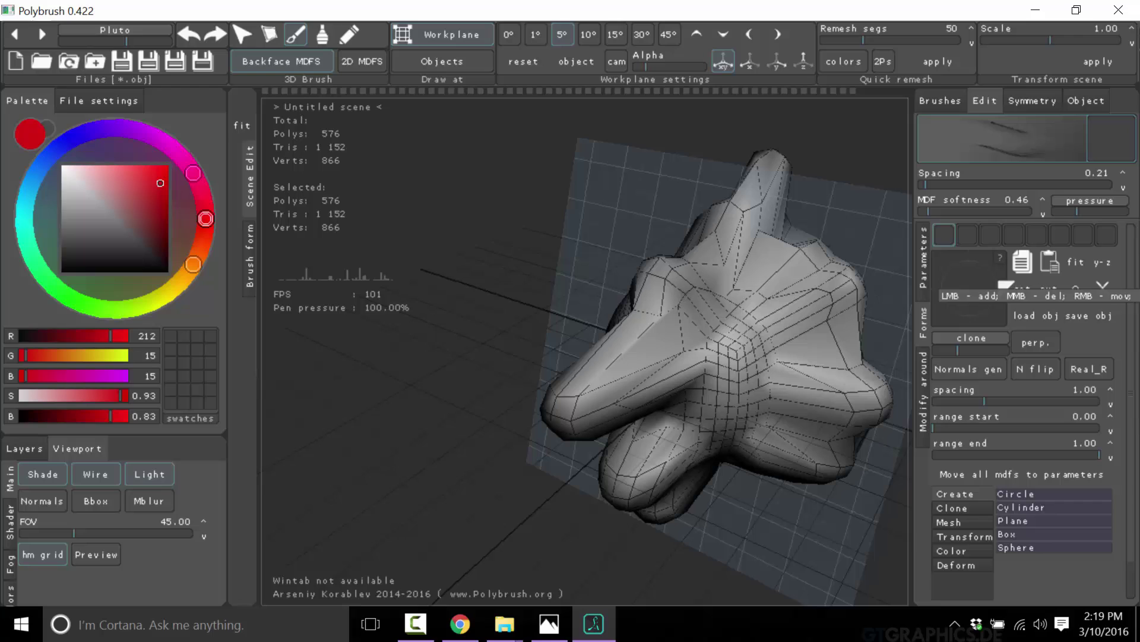
{"action": "left_click", "coordinate": [986, 338]}
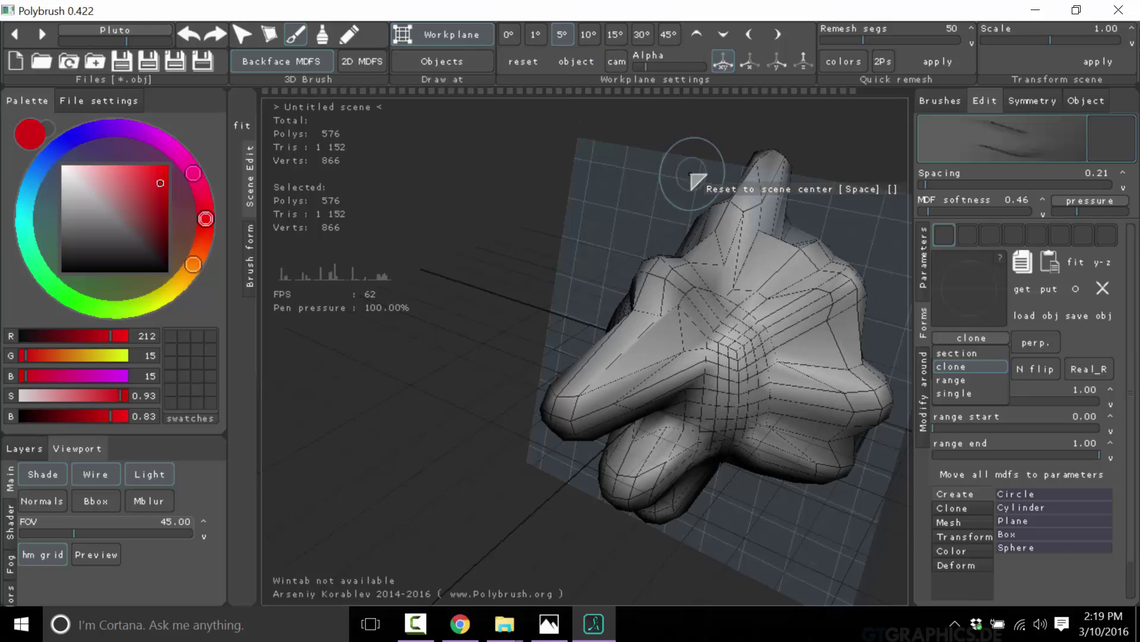
Set Draw at to Objects and orbit the blob to a more frontal view
{"action": "left_click", "coordinate": [463, 63]}
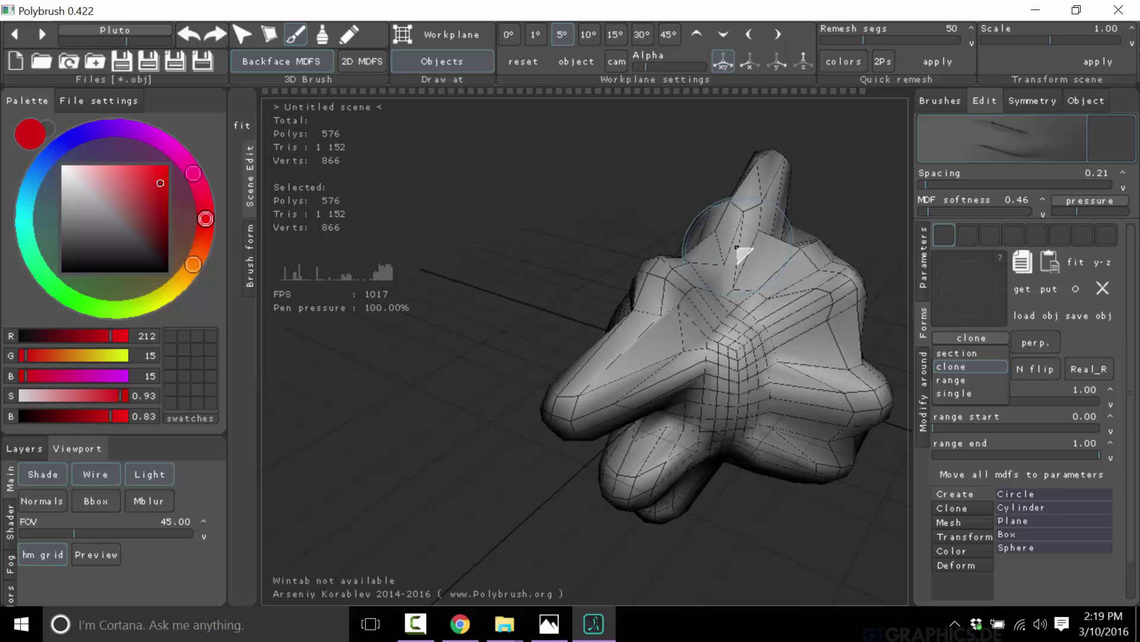
{"action": "scroll", "coordinate": [729, 429], "scroll_direction": "up", "scroll_amount": 2}
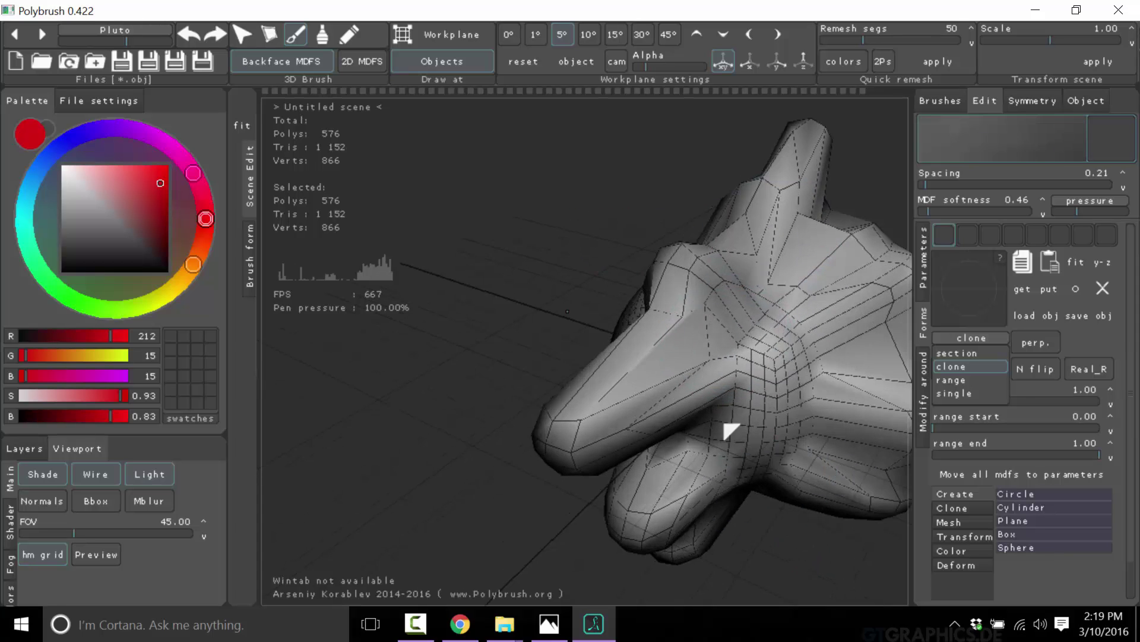
{"action": "middle_click_drag", "start_coordinate": [729, 429], "coordinate": [695, 433]}
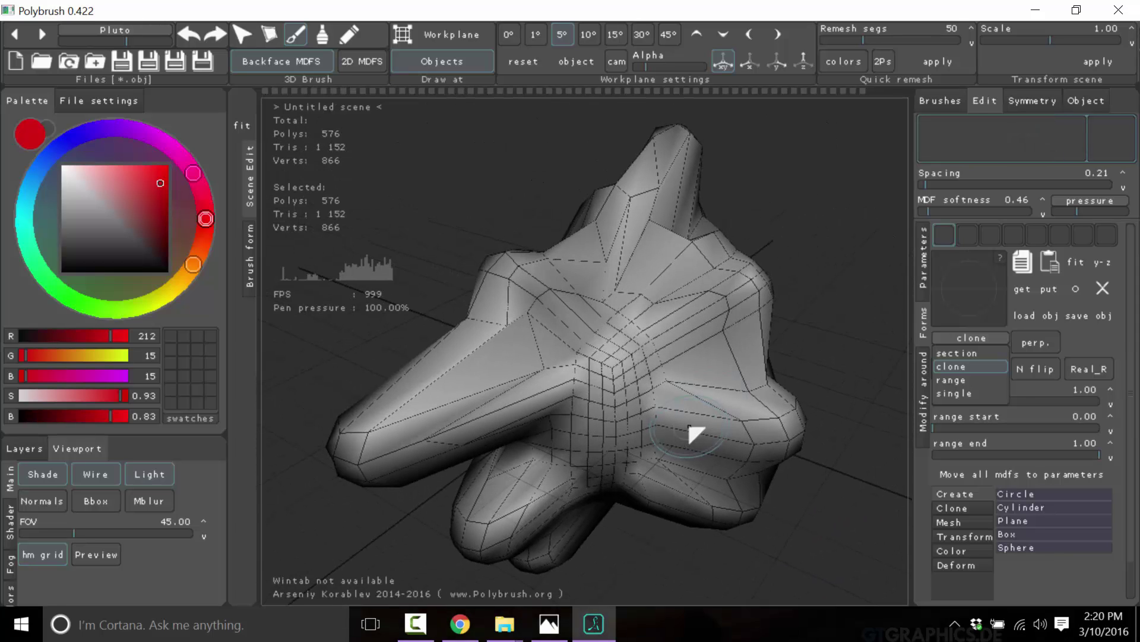
Load the organic_hair brush set from the library and delete its first brush slot
{"action": "left_click", "coordinate": [940, 101]}
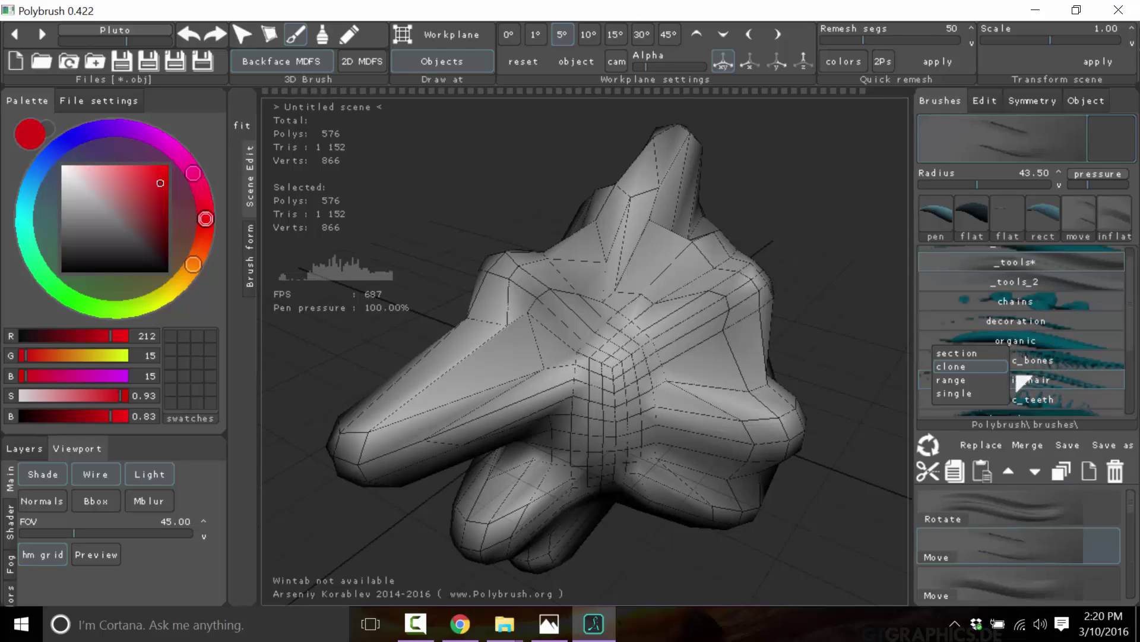
{"action": "left_click", "coordinate": [1025, 302]}
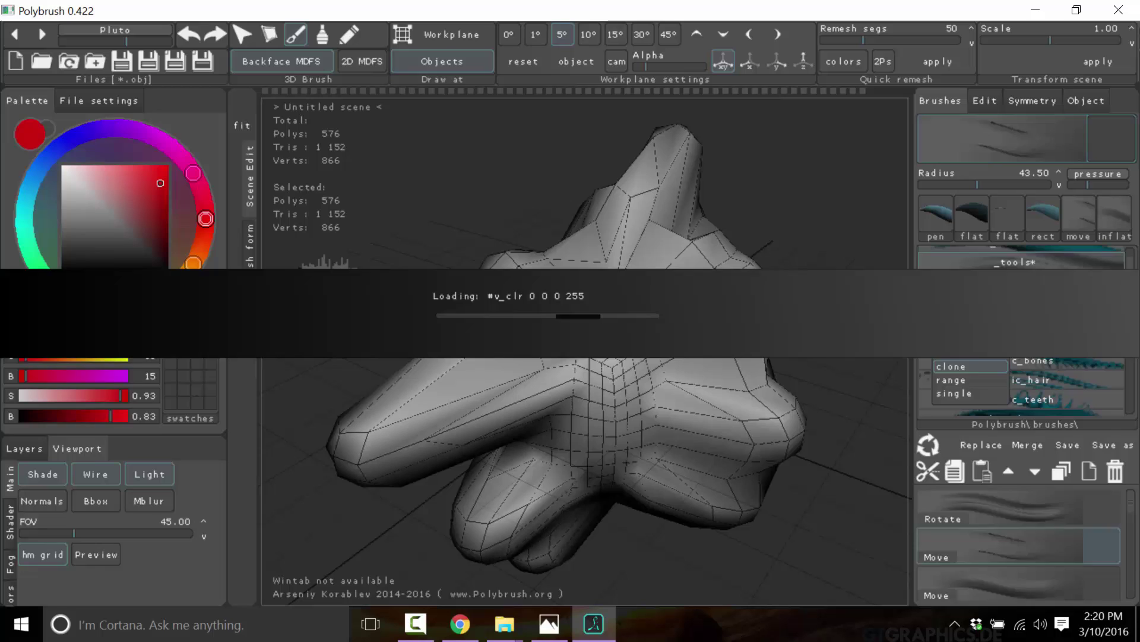
{"action": "left_click", "coordinate": [1039, 383]}
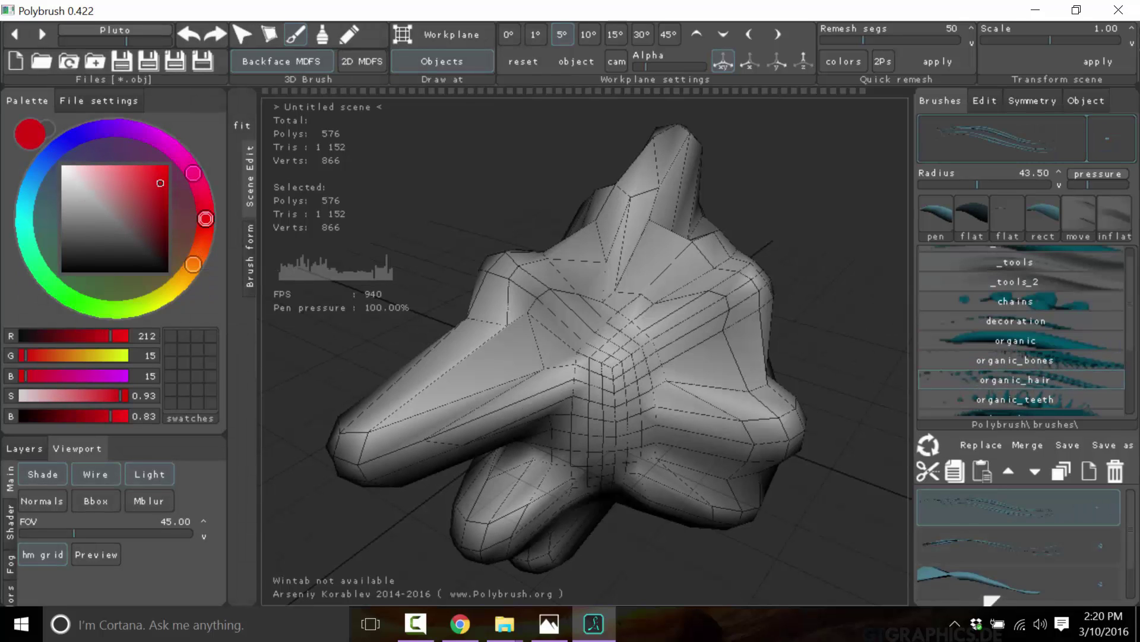
{"action": "key", "text": "Delete"}
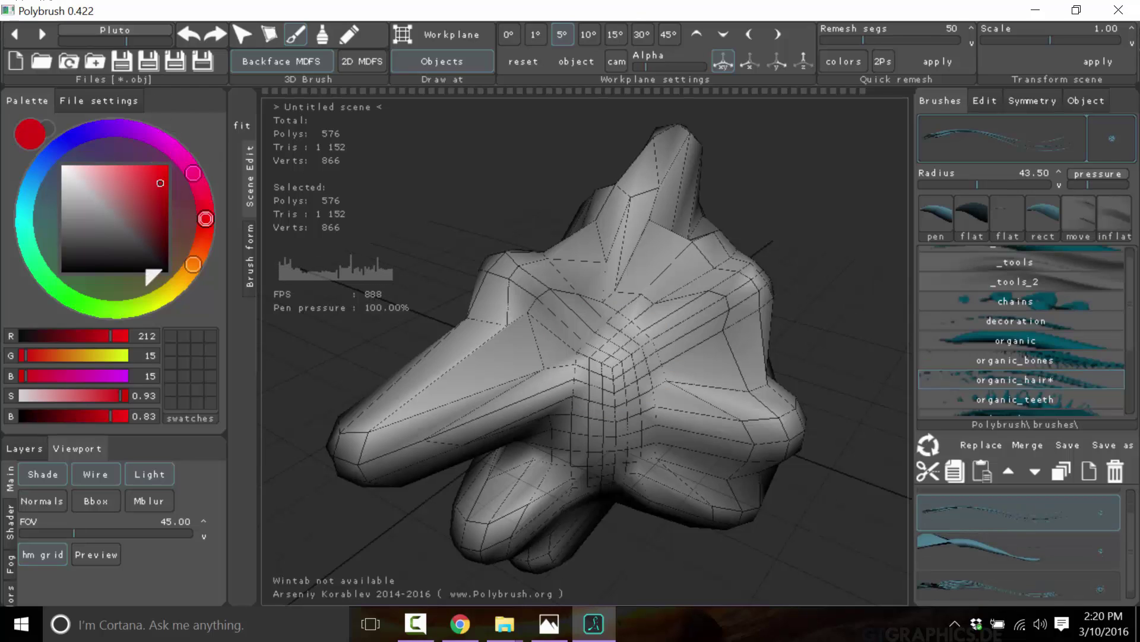
Switch the paint to bright yellow and draw hair tufts across the blob's top and left
{"action": "left_click_drag", "start_coordinate": [166, 293], "coordinate": [178, 283]}
{"action": "left_click_drag", "start_coordinate": [148, 189], "coordinate": [166, 172]}
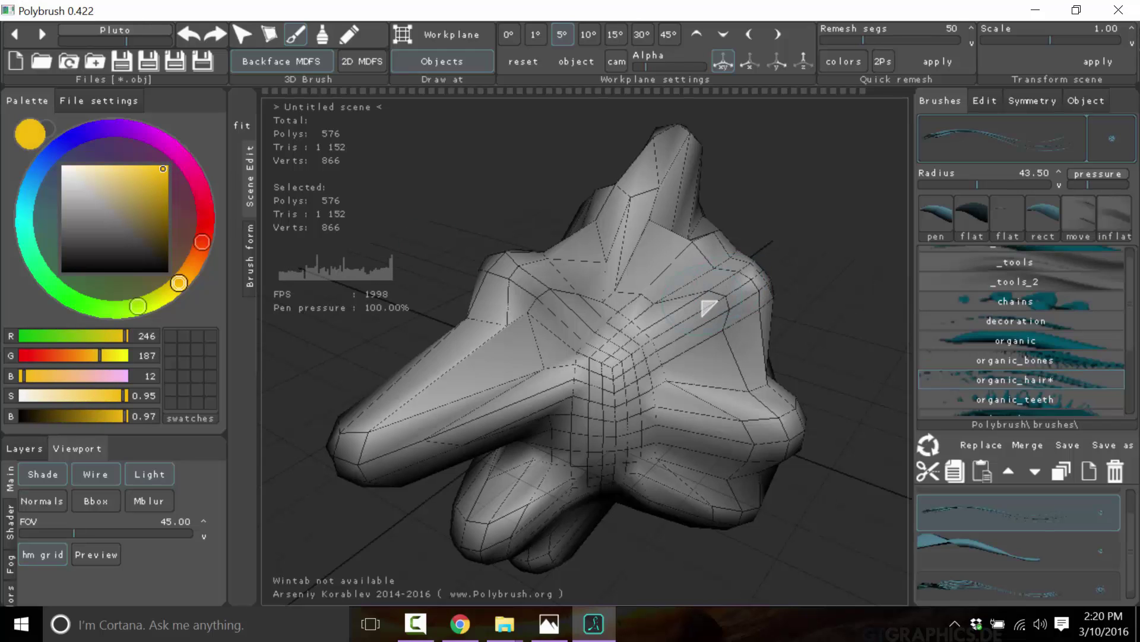
{"action": "mouse_move", "coordinate": [708, 308]}
{"action": "left_mouse_down"}
{"action": "mouse_move", "coordinate": [781, 226]}
{"action": "mouse_move", "coordinate": [818, 208]}
{"action": "left_mouse_up"}
{"action": "left_click_drag", "start_coordinate": [677, 270], "coordinate": [745, 121]}
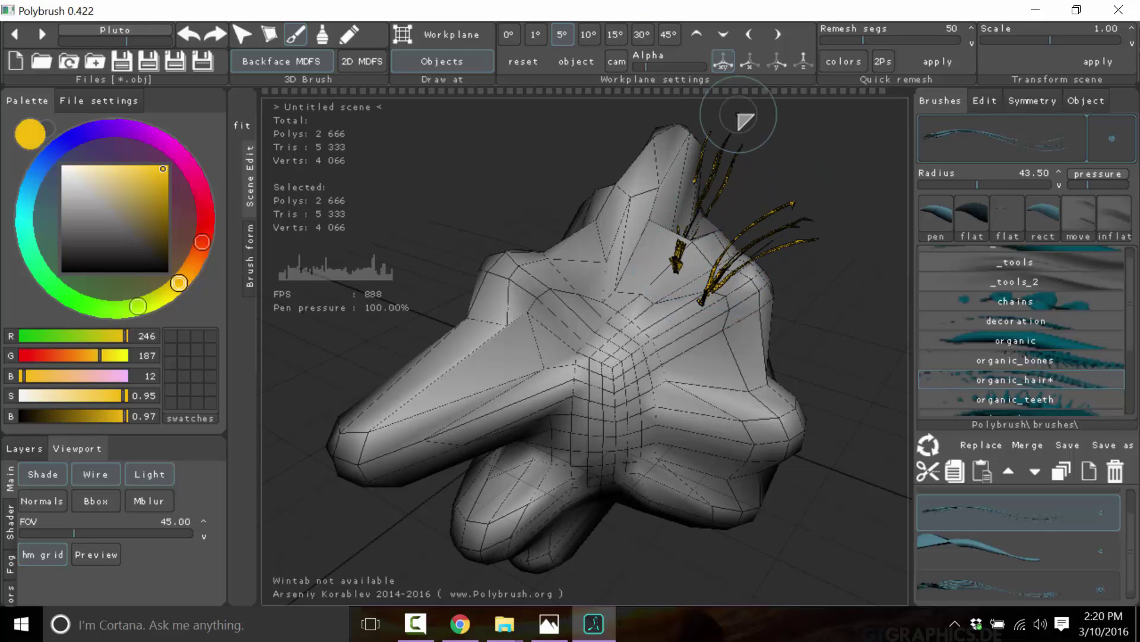
{"action": "left_click_drag", "start_coordinate": [585, 273], "coordinate": [386, 178]}
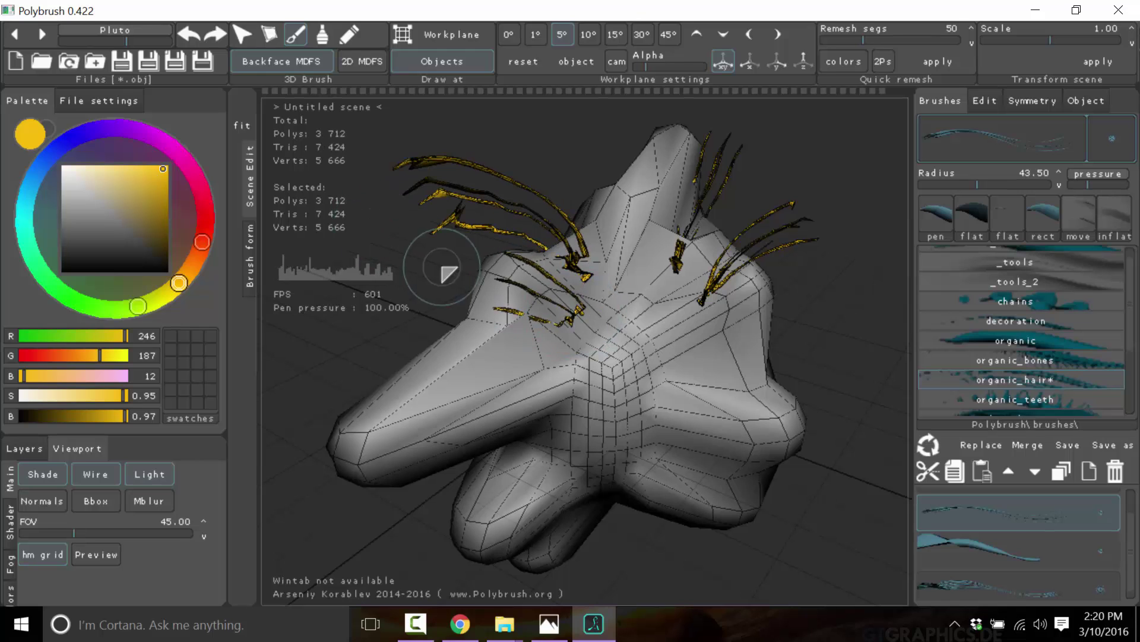
{"action": "mouse_move", "coordinate": [579, 272]}
{"action": "left_mouse_down"}
{"action": "mouse_move", "coordinate": [408, 153]}
{"action": "mouse_move", "coordinate": [387, 249]}
{"action": "mouse_move", "coordinate": [612, 166]}
{"action": "left_mouse_up"}
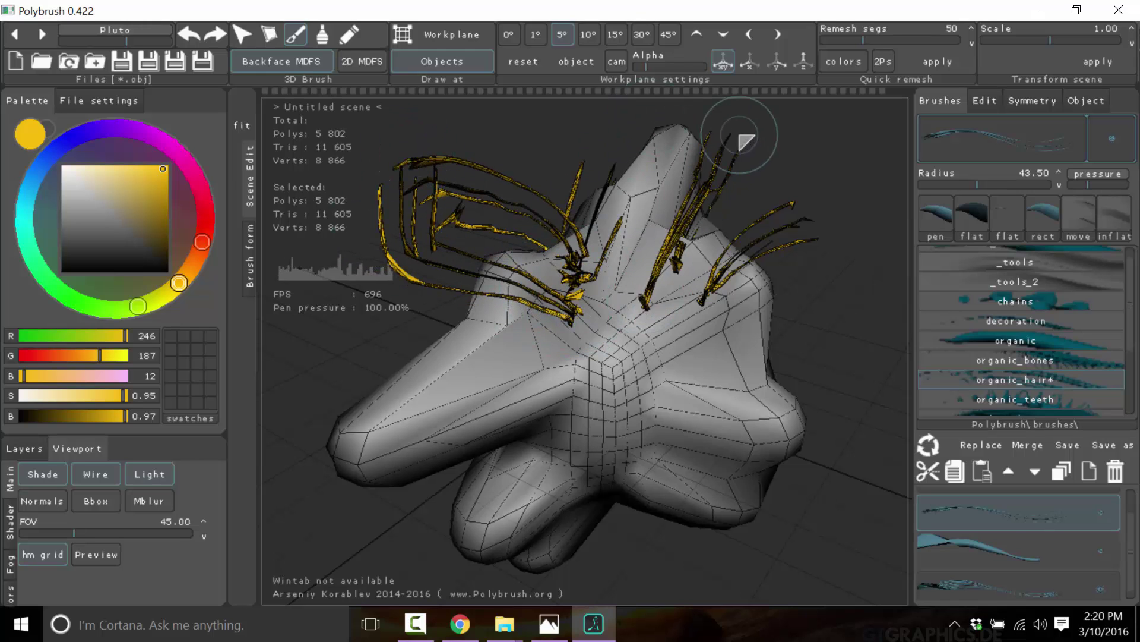
Add yellow hair tufts along the blob's right side, lower right and middle
{"action": "left_click_drag", "start_coordinate": [672, 309], "coordinate": [840, 275]}
{"action": "left_click_drag", "start_coordinate": [689, 237], "coordinate": [850, 169]}
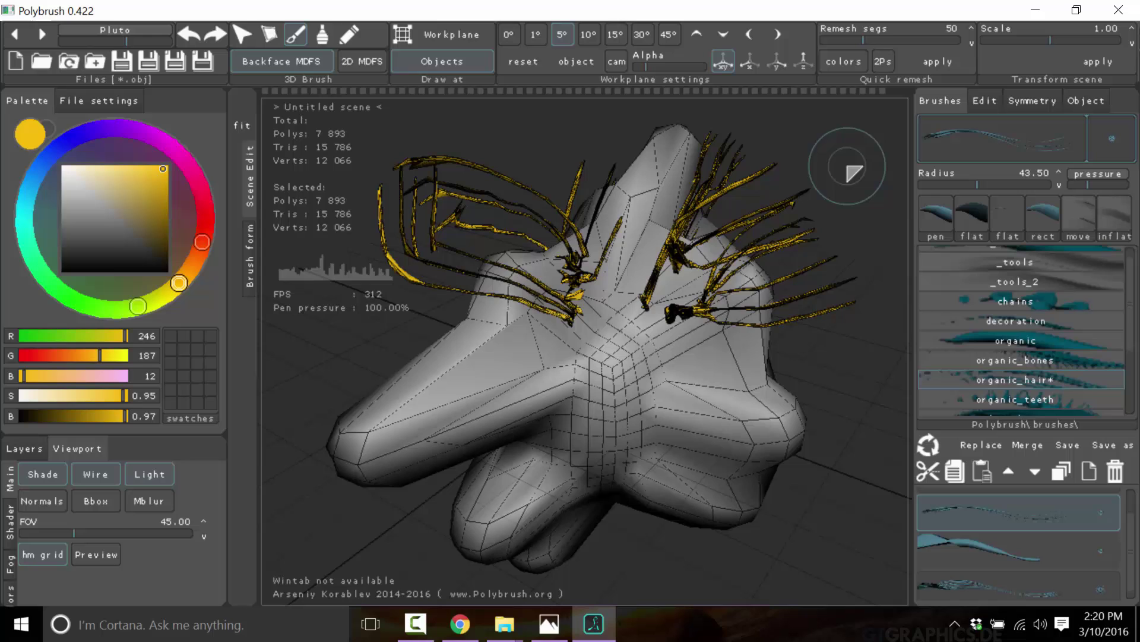
{"action": "mouse_move", "coordinate": [737, 337]}
{"action": "left_mouse_down"}
{"action": "mouse_move", "coordinate": [864, 224]}
{"action": "mouse_move", "coordinate": [840, 199]}
{"action": "left_mouse_up"}
{"action": "left_click_drag", "start_coordinate": [639, 205], "coordinate": [623, 193]}
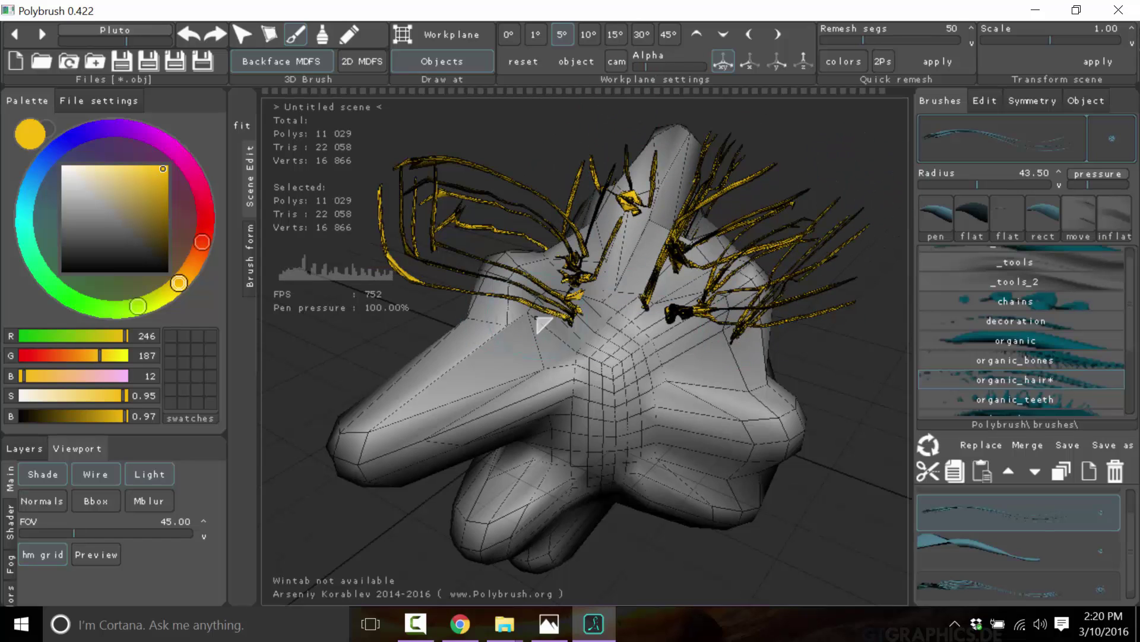
{"action": "left_click_drag", "start_coordinate": [544, 323], "coordinate": [594, 256]}
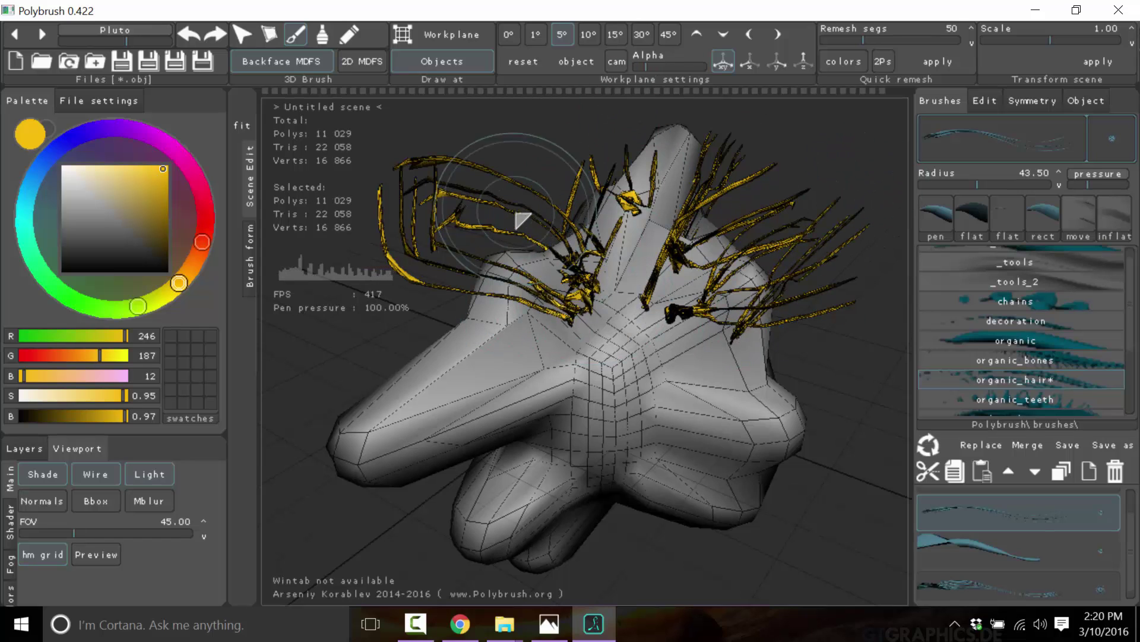
Keep Draw at Objects on and add right-side tufts plus a thick golden strand upper left
{"action": "left_click", "coordinate": [438, 60]}
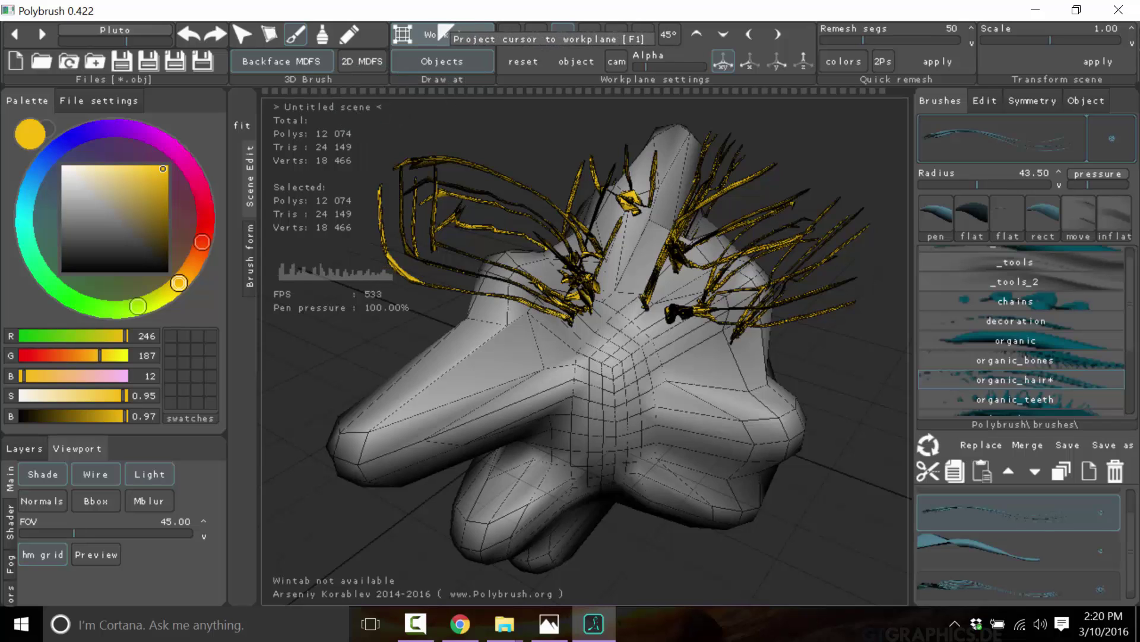
{"action": "left_click_drag", "start_coordinate": [638, 350], "coordinate": [890, 438]}
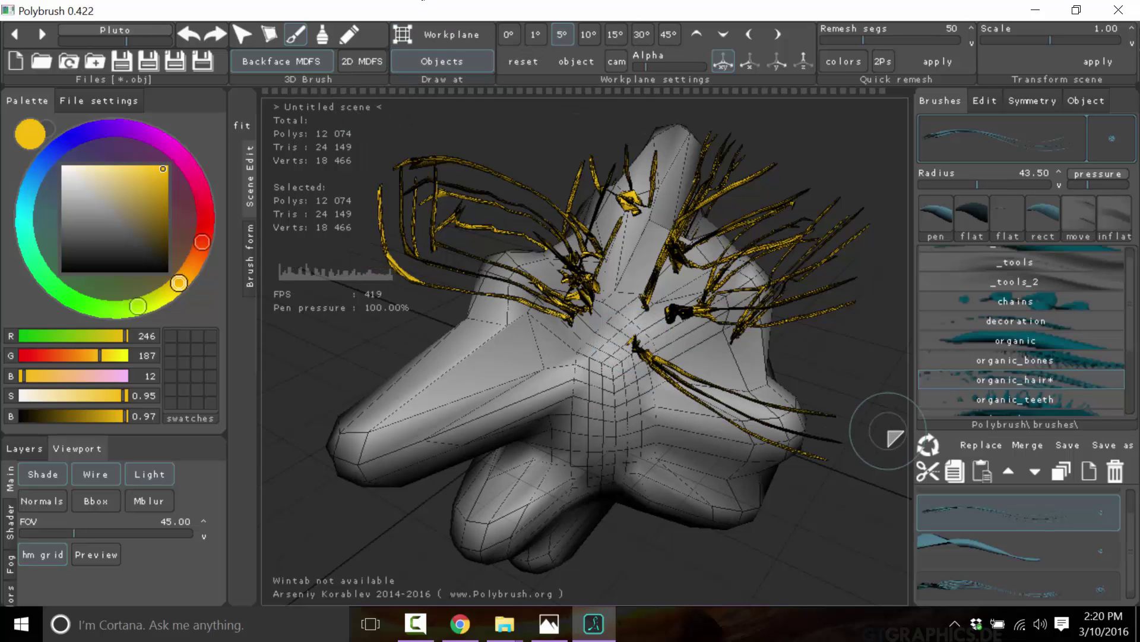
{"action": "mouse_move", "coordinate": [678, 333]}
{"action": "left_mouse_down"}
{"action": "mouse_move", "coordinate": [831, 350]}
{"action": "mouse_move", "coordinate": [861, 309]}
{"action": "left_mouse_up"}
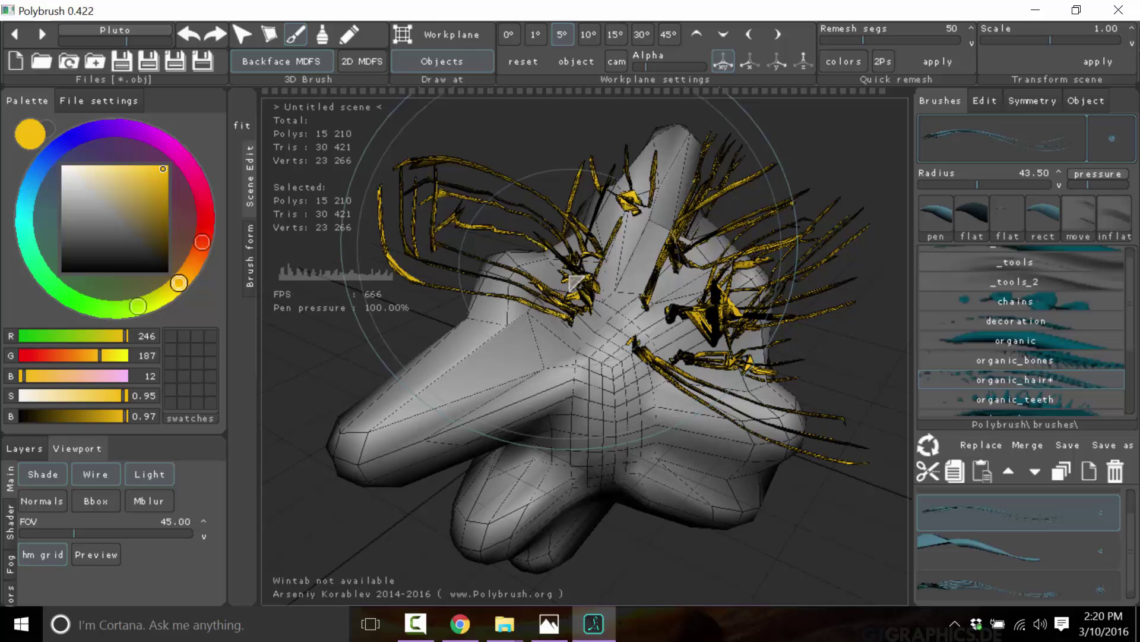
{"action": "left_click_drag", "start_coordinate": [575, 282], "coordinate": [648, 264]}
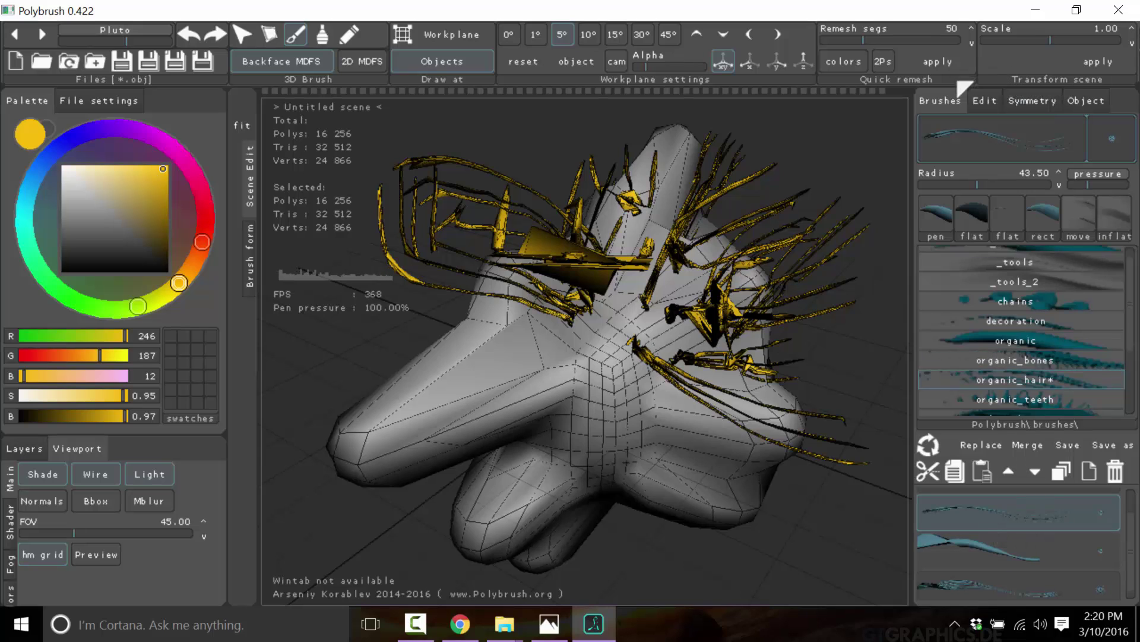
{"action": "left_click", "coordinate": [985, 101]}
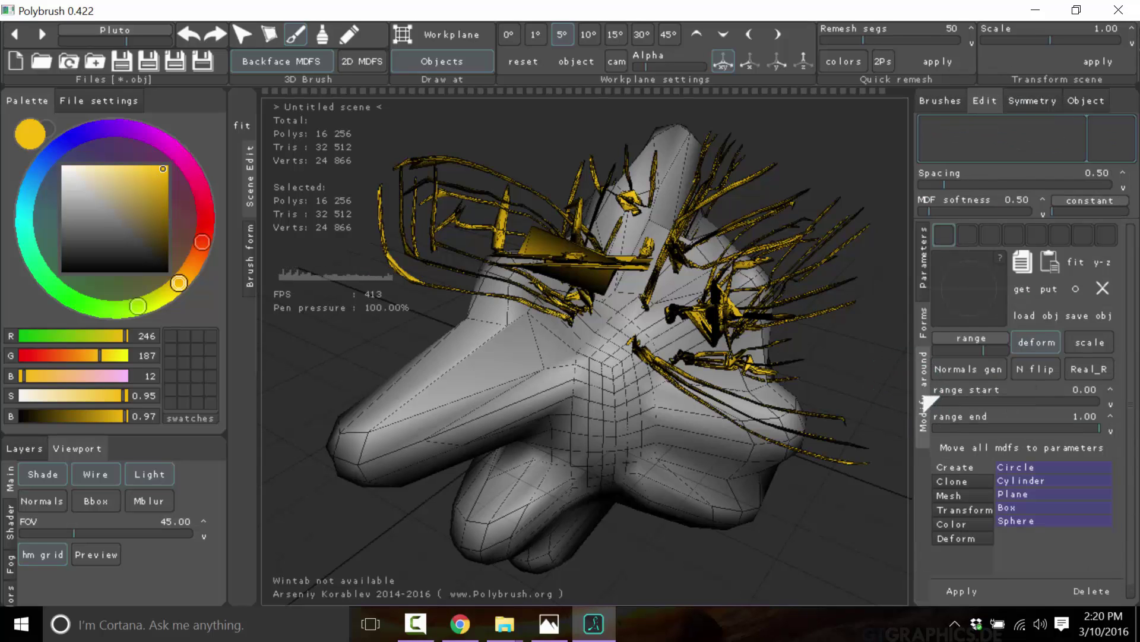
{"action": "left_click", "coordinate": [924, 404]}
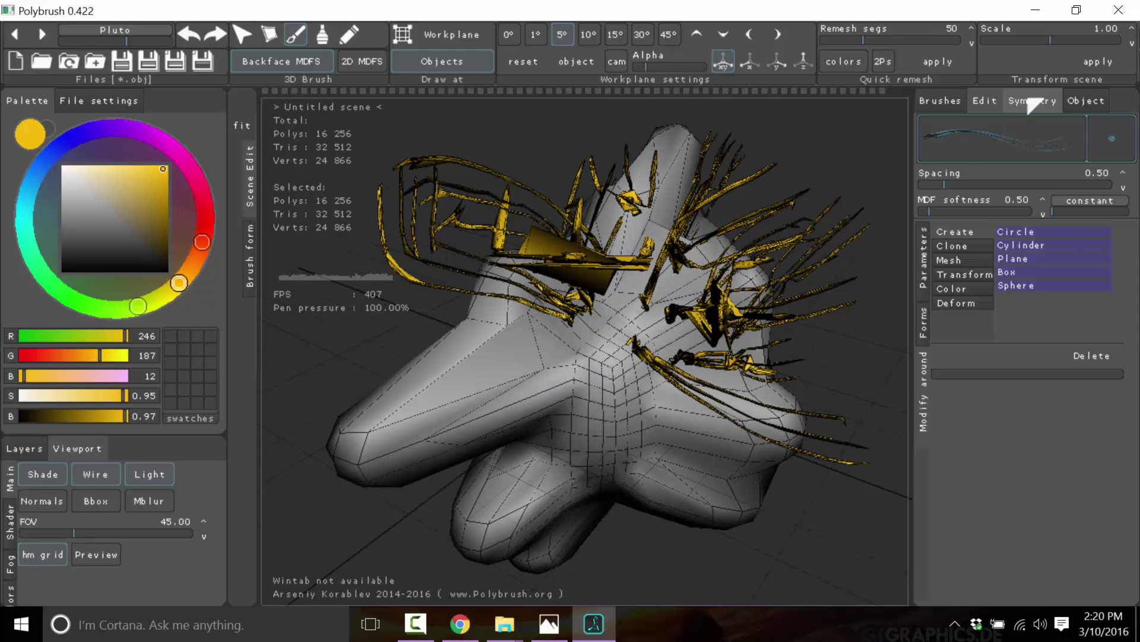
{"action": "left_click", "coordinate": [1037, 104]}
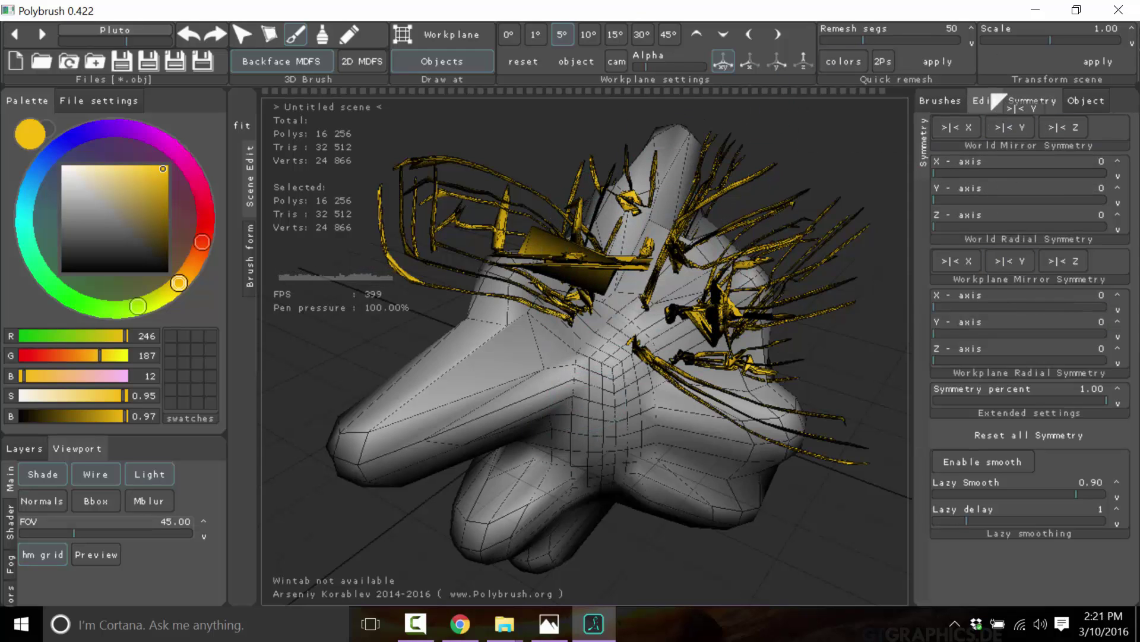
{"action": "left_click", "coordinate": [989, 100]}
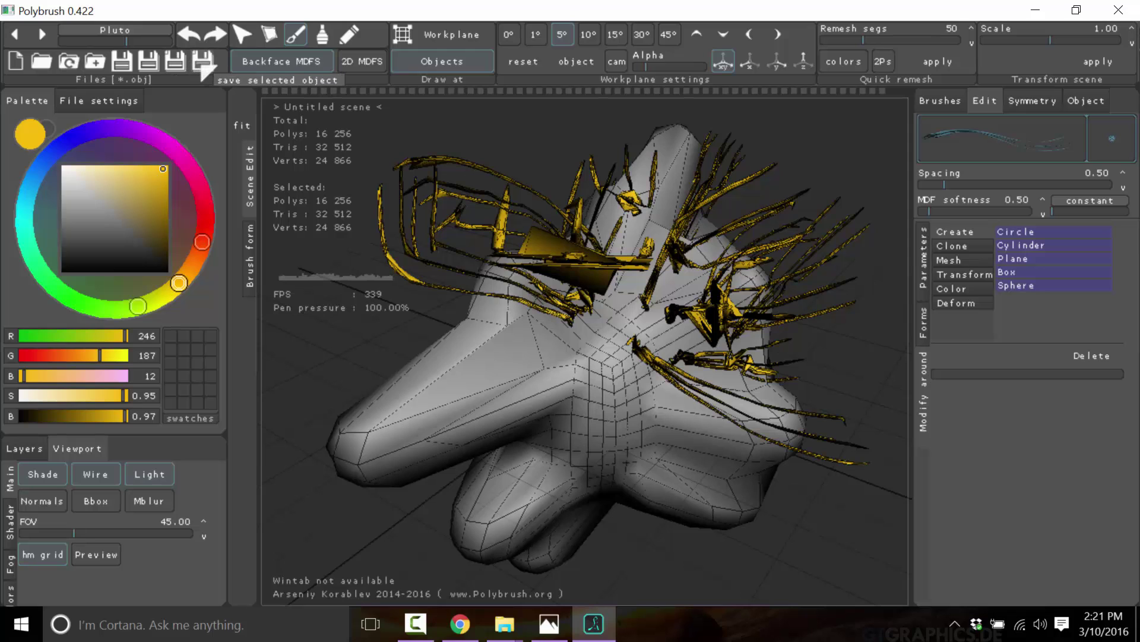
Save a copy as Obj Files named polybrushdemo into the Desktop folder
{"action": "left_click", "coordinate": [175, 62]}
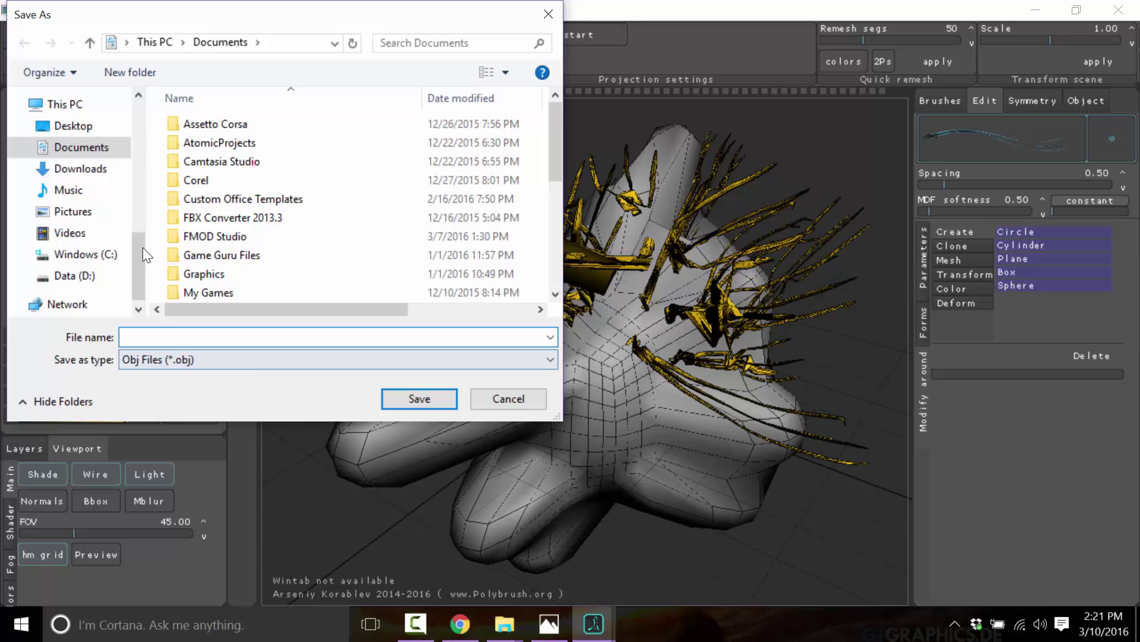
{"action": "left_click", "coordinate": [167, 359]}
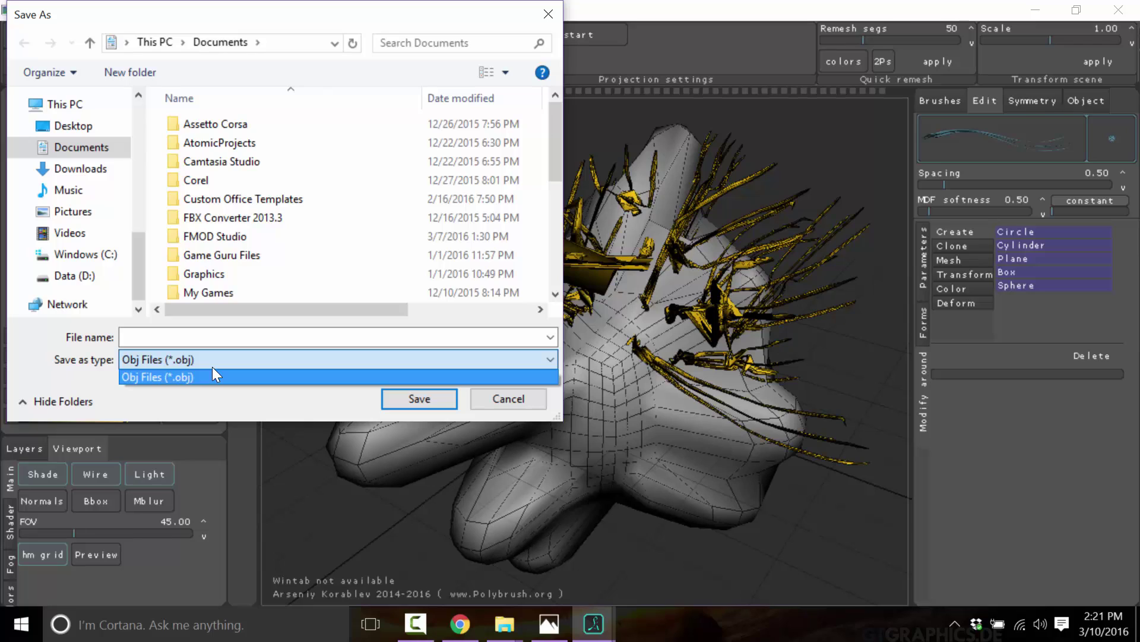
{"action": "left_click", "coordinate": [257, 331]}
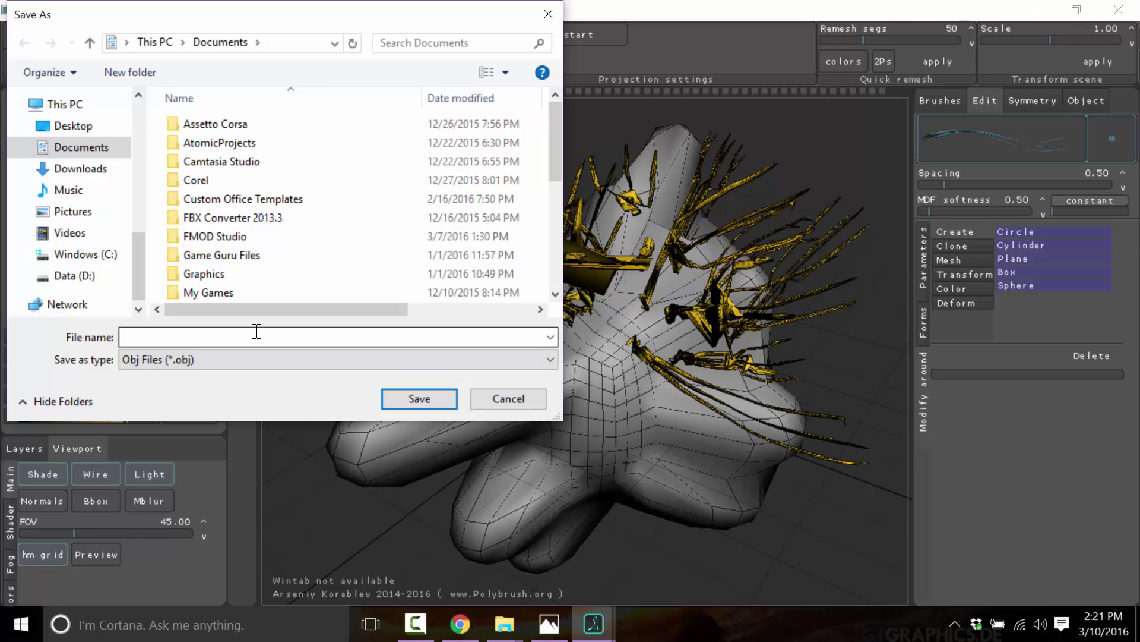
{"action": "left_click", "coordinate": [269, 336]}
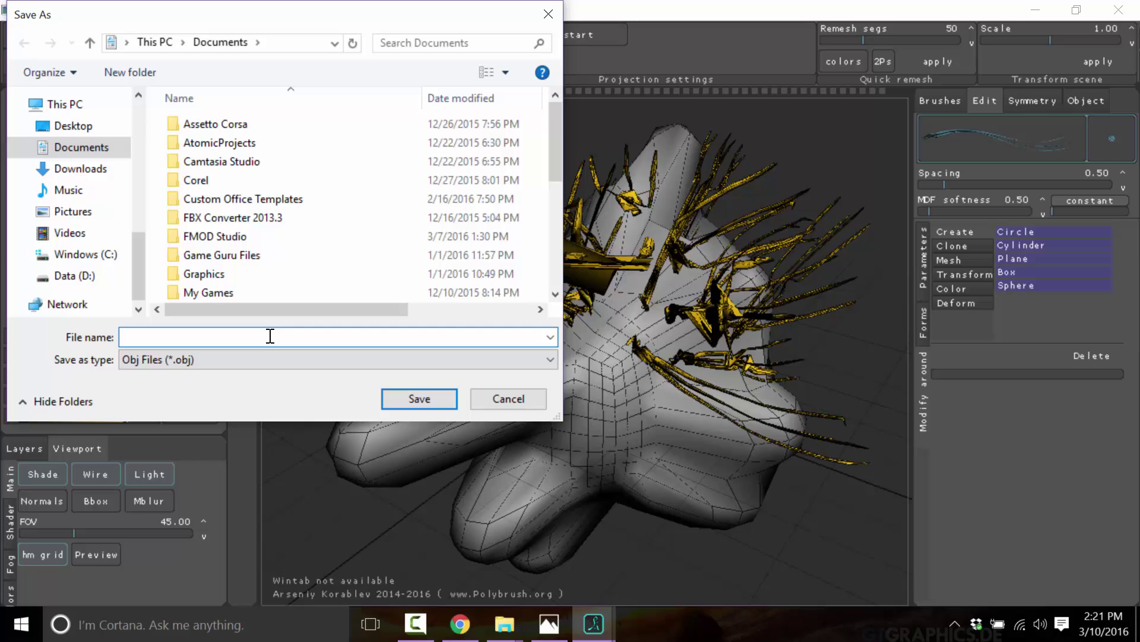
{"action": "type", "text": "polybrushdemo"}
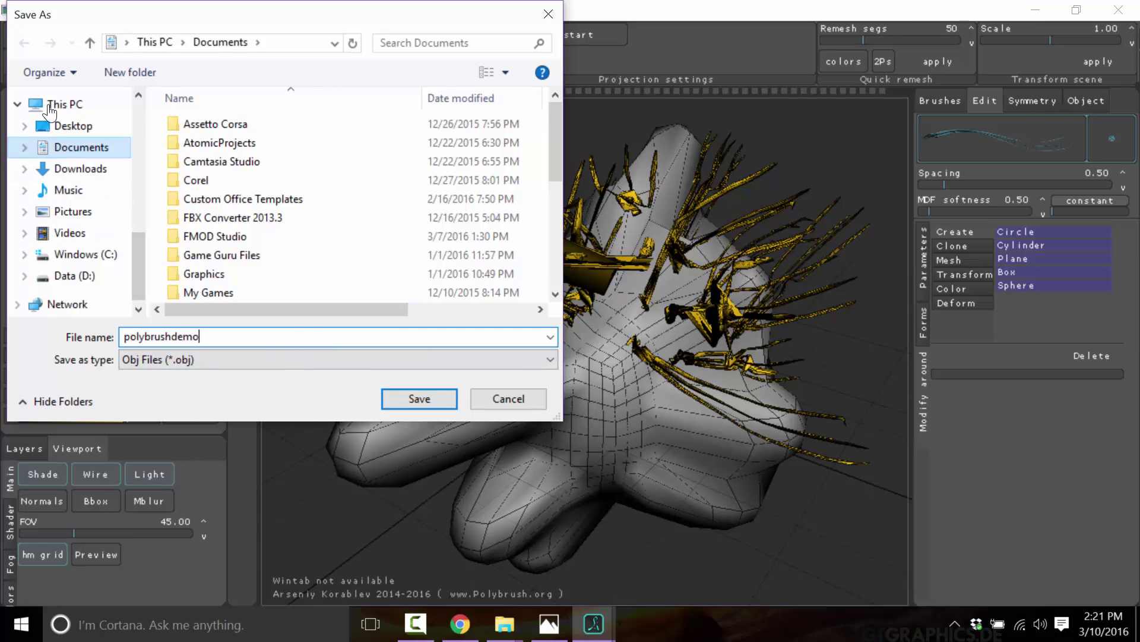
{"action": "left_click", "coordinate": [81, 142]}
{"action": "left_click", "coordinate": [77, 128]}
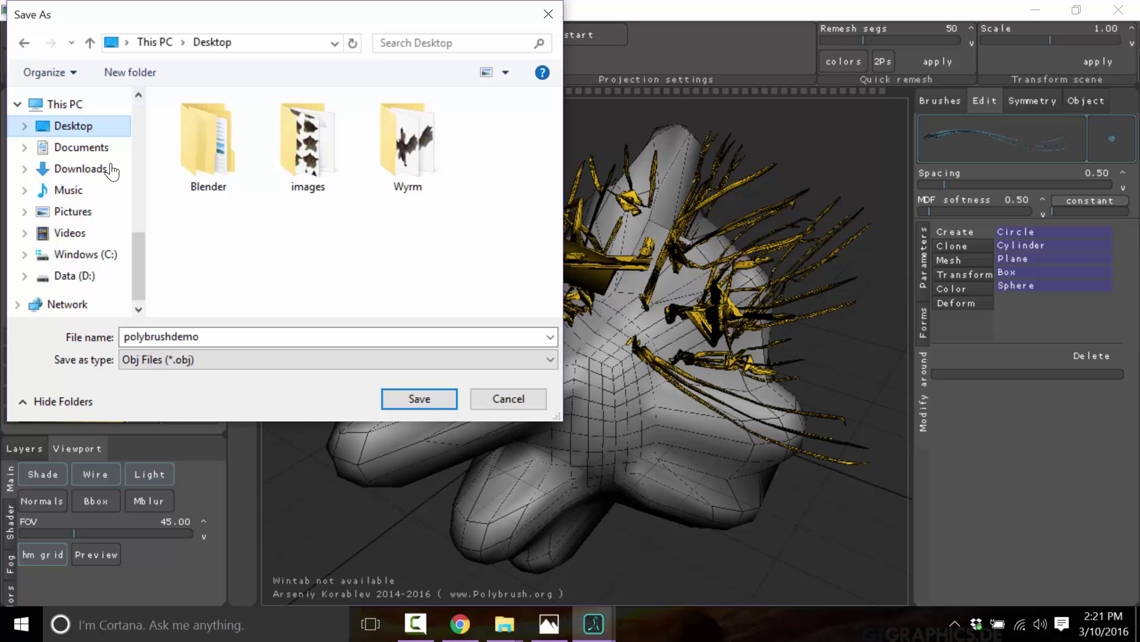
{"action": "left_click", "coordinate": [439, 404]}
Launch Blender, dismiss the splash screen and delete the default cube
{"action": "key", "text": "super"}
{"action": "type", "text": "ble"}
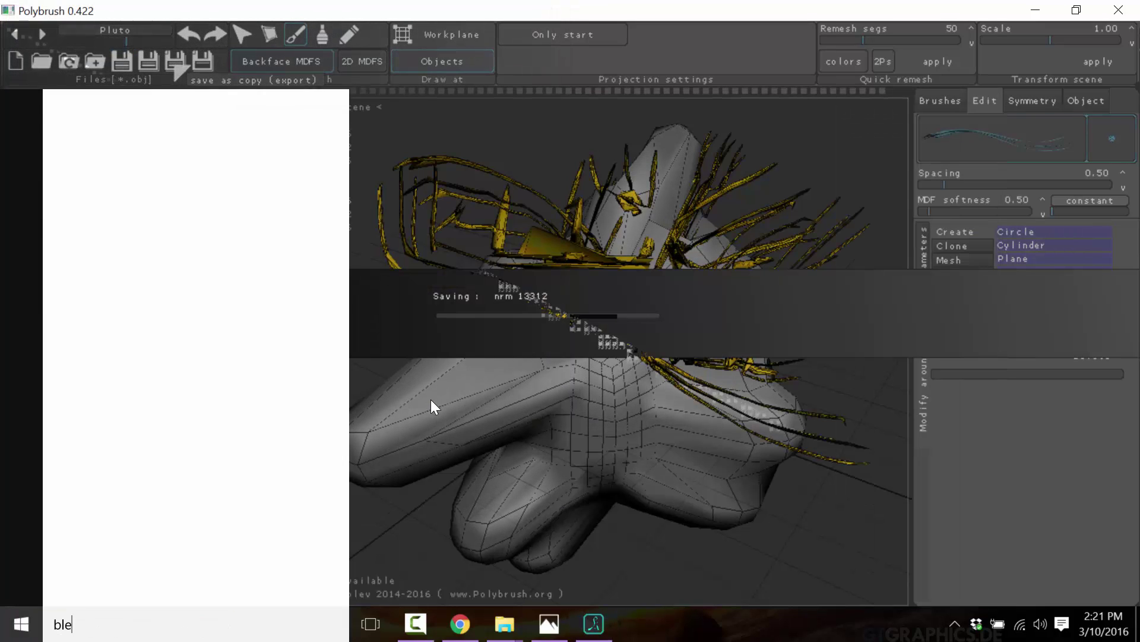
{"action": "type", "text": "nd"}
{"action": "key", "text": "Return"}
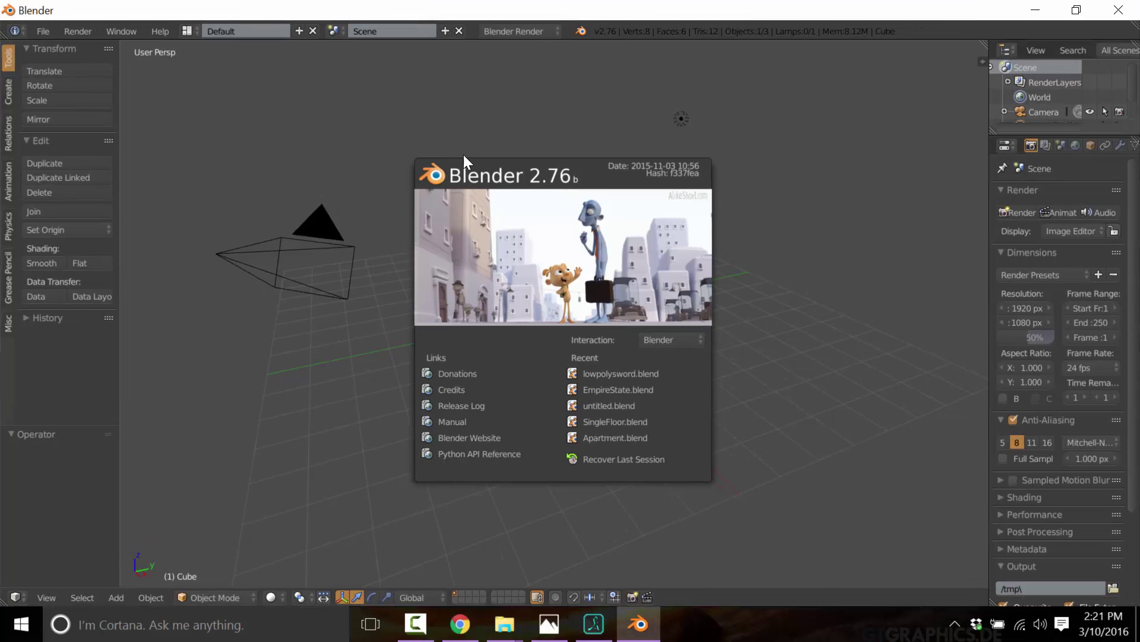
{"action": "left_click", "coordinate": [502, 214]}
{"action": "key", "text": "x"}
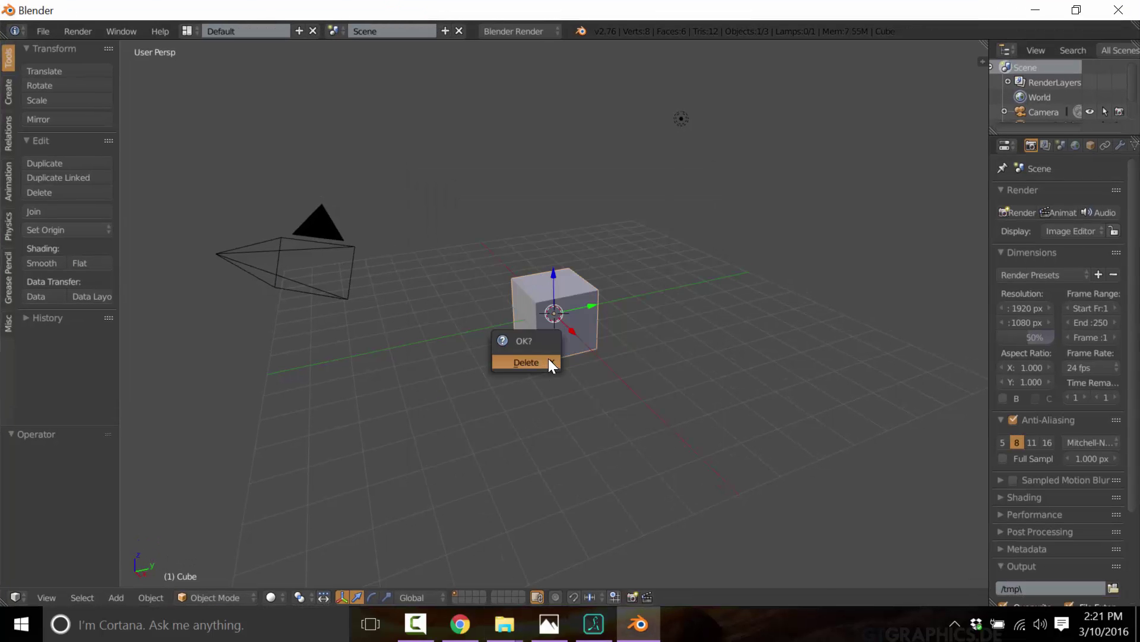
{"action": "left_click", "coordinate": [547, 360]}
{"action": "key", "text": "alt+Tab"}
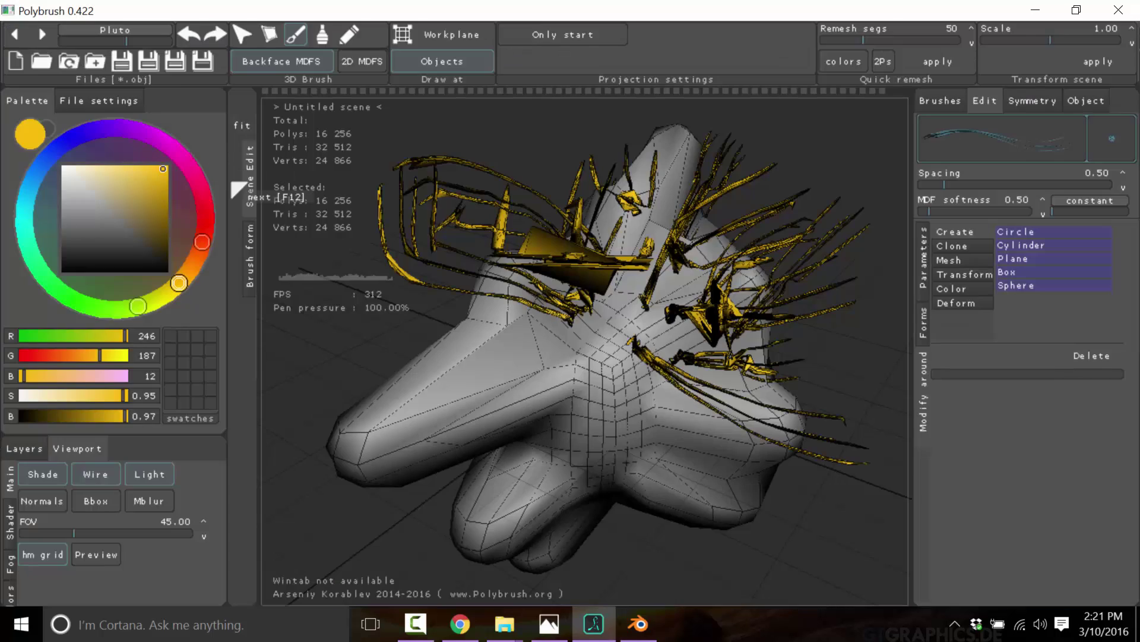
{"action": "key", "text": "alt+Tab"}
Import Desktop/polybrushdemo.obj as a Wavefront OBJ model
{"action": "left_click", "coordinate": [42, 31]}
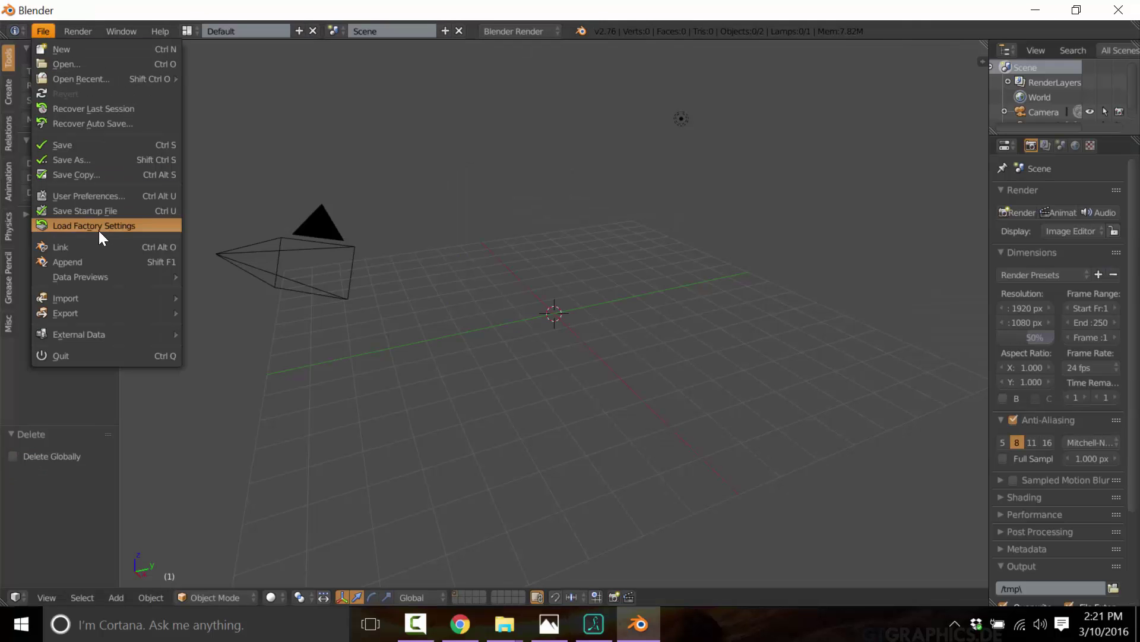
{"action": "mouse_move", "coordinate": [93, 305]}
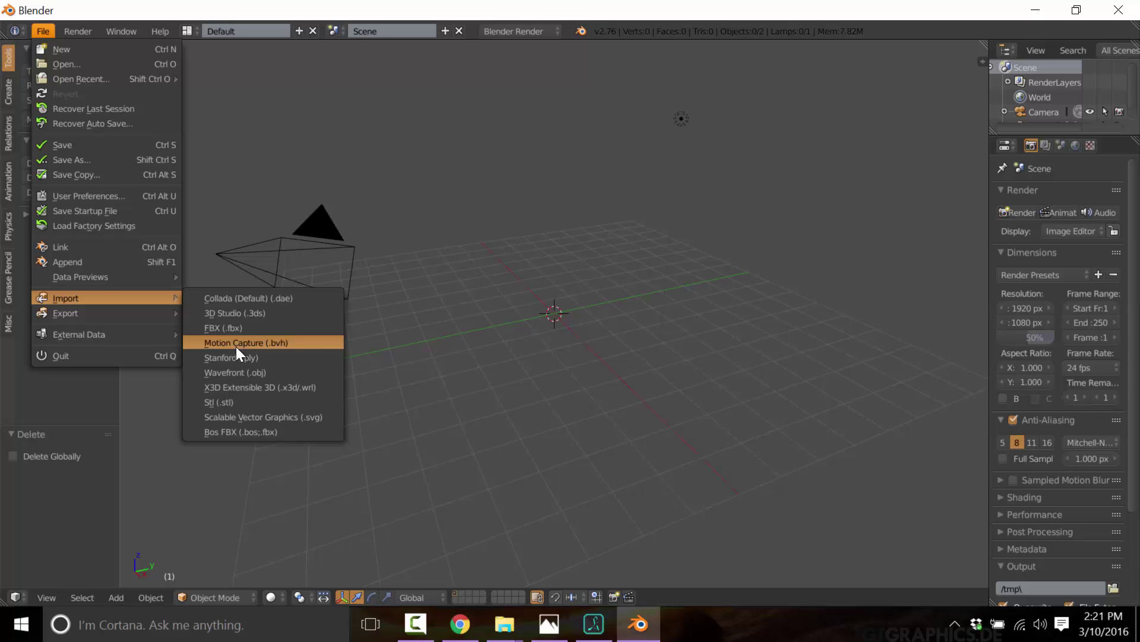
{"action": "left_click", "coordinate": [250, 372]}
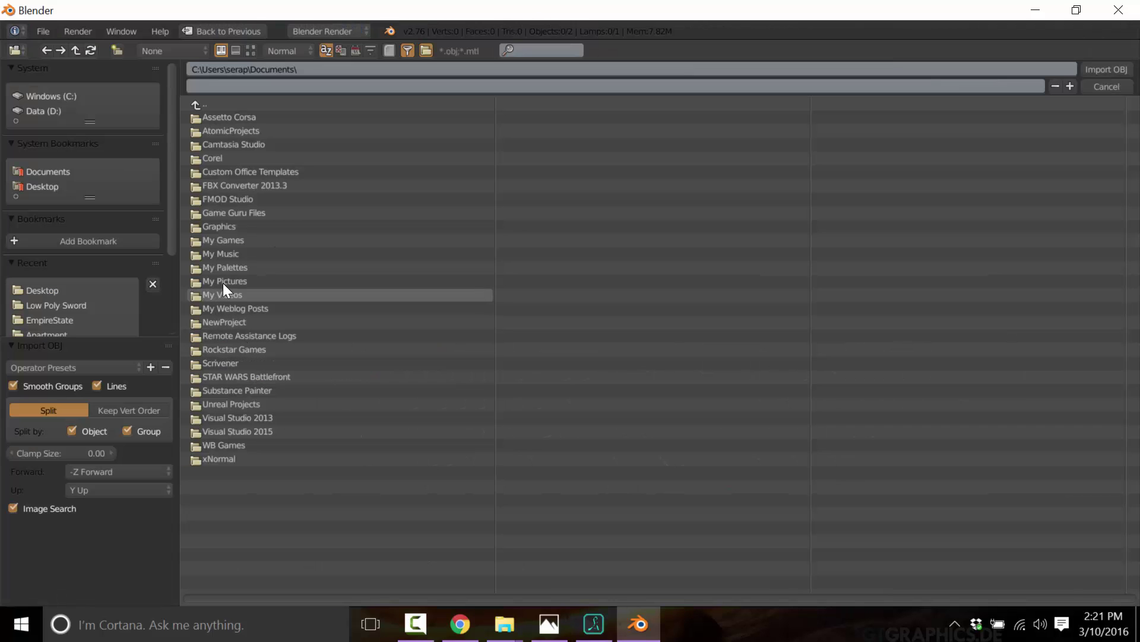
{"action": "left_click", "coordinate": [56, 186]}
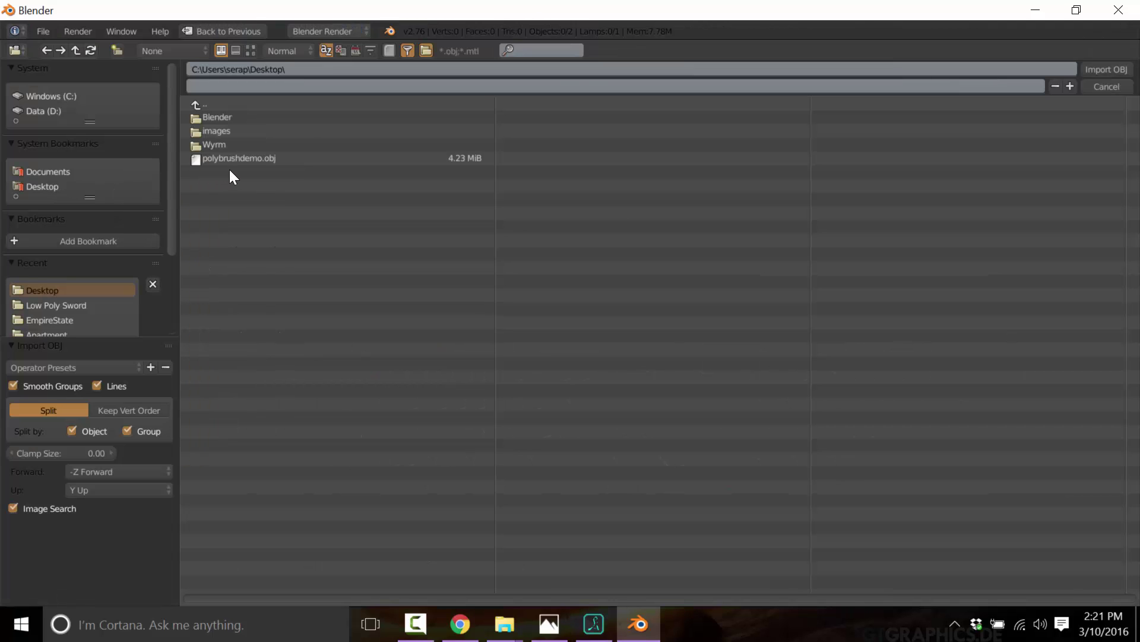
{"action": "left_click", "coordinate": [242, 161]}
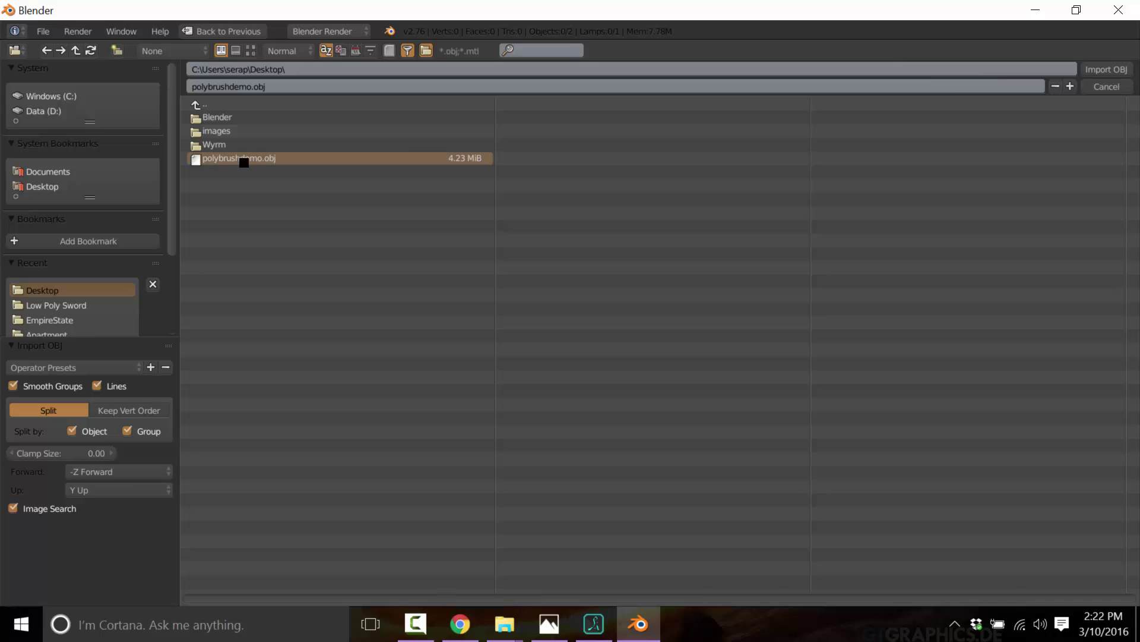
{"action": "double_click", "coordinate": [244, 162]}
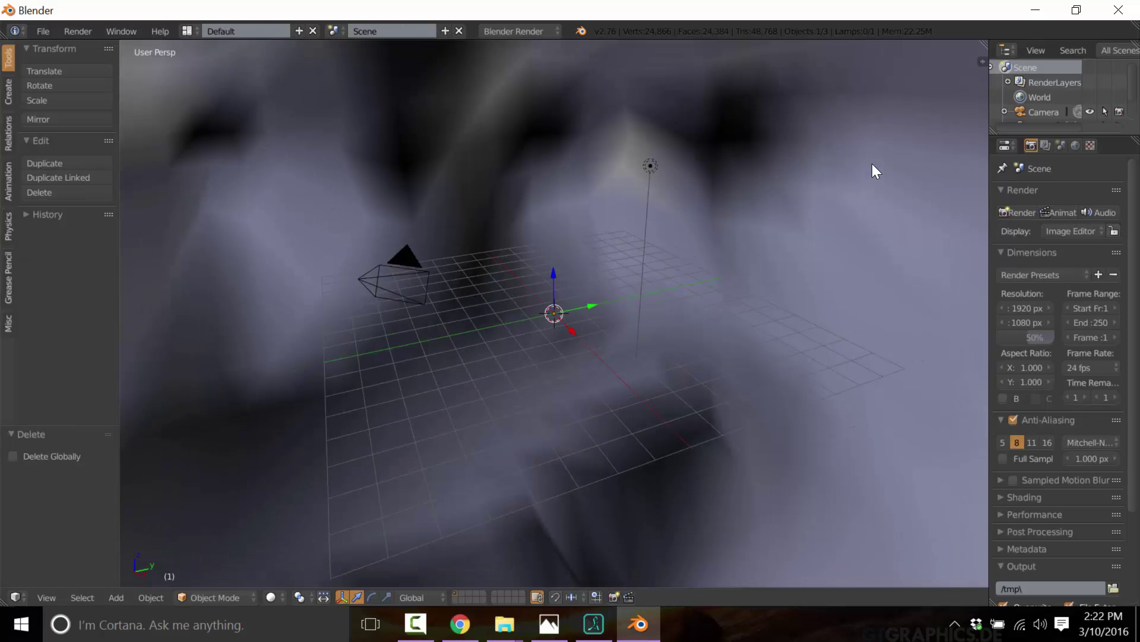
Orbit and zoom around the imported mesh to inspect the hair strands, then return to Polybrush
{"action": "scroll", "coordinate": [836, 247], "scroll_direction": "down", "scroll_amount": 10}
{"action": "scroll", "coordinate": [582, 266], "scroll_direction": "up", "scroll_amount": 2}
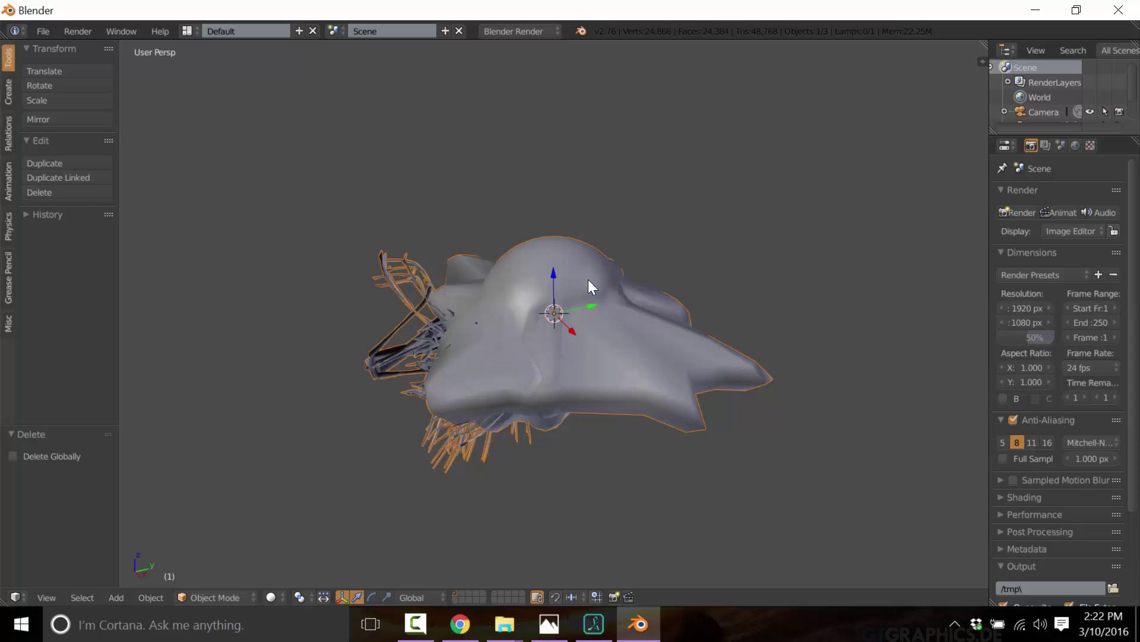
{"action": "middle_click_drag", "start_coordinate": [588, 279], "coordinate": [768, 270]}
{"action": "key", "text": "alt+Tab"}
{"action": "key", "text": "alt+Tab"}
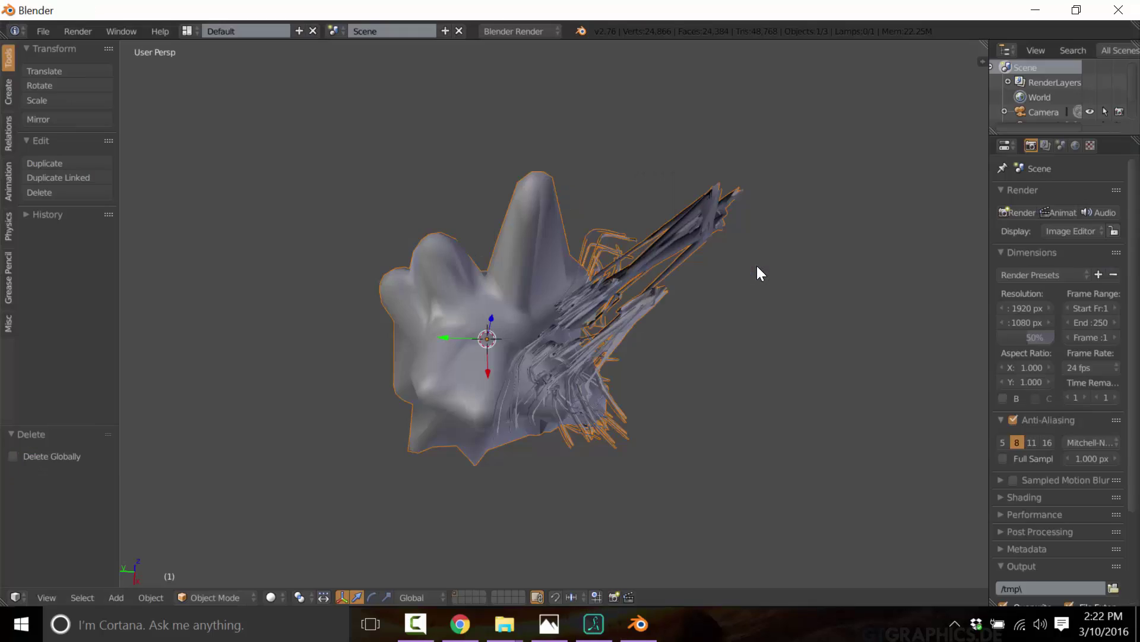
{"action": "middle_click_drag", "start_coordinate": [709, 325], "coordinate": [650, 343]}
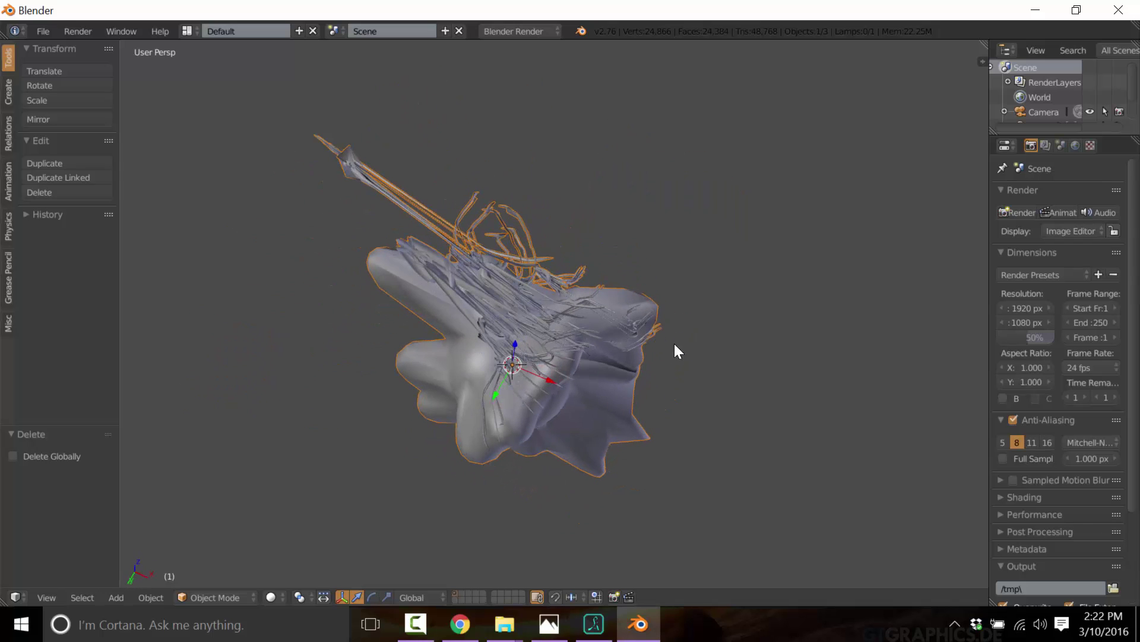
{"action": "middle_click_drag", "start_coordinate": [686, 246], "coordinate": [597, 237]}
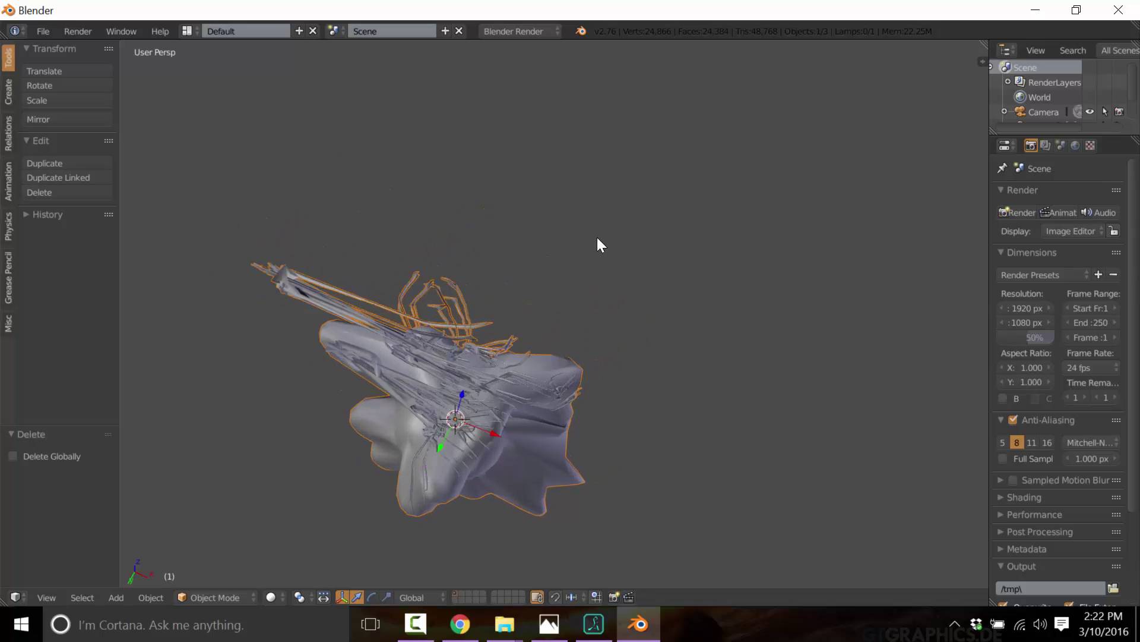
{"action": "scroll", "coordinate": [596, 237], "scroll_direction": "up", "scroll_amount": 6}
{"action": "middle_click_drag", "start_coordinate": [527, 332], "coordinate": [527, 347]}
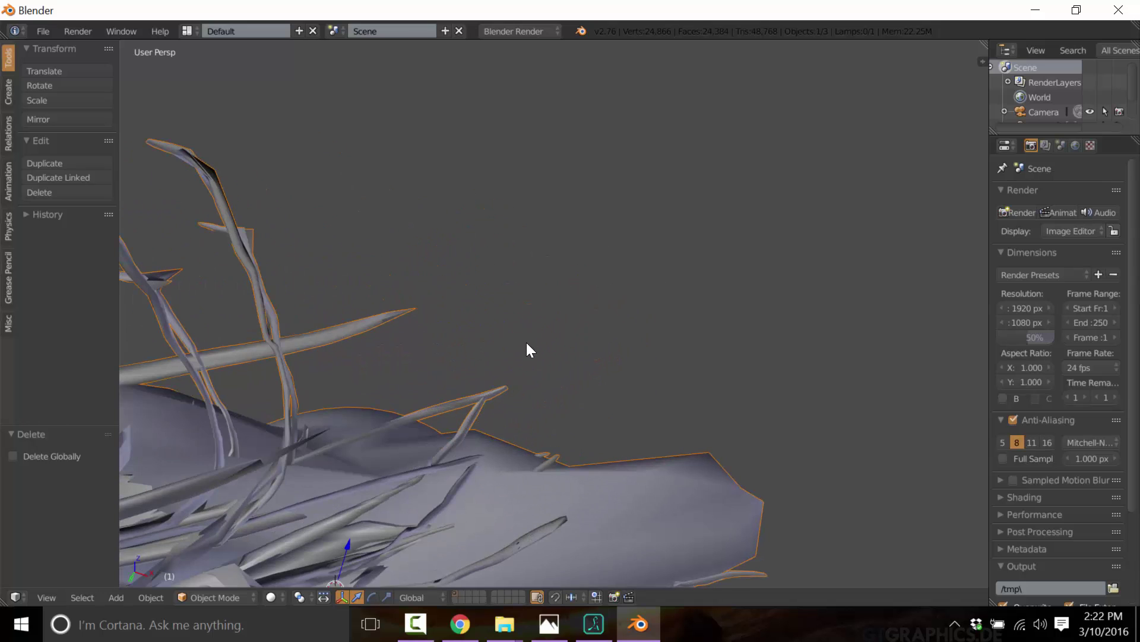
{"action": "key", "text": "alt+Tab"}
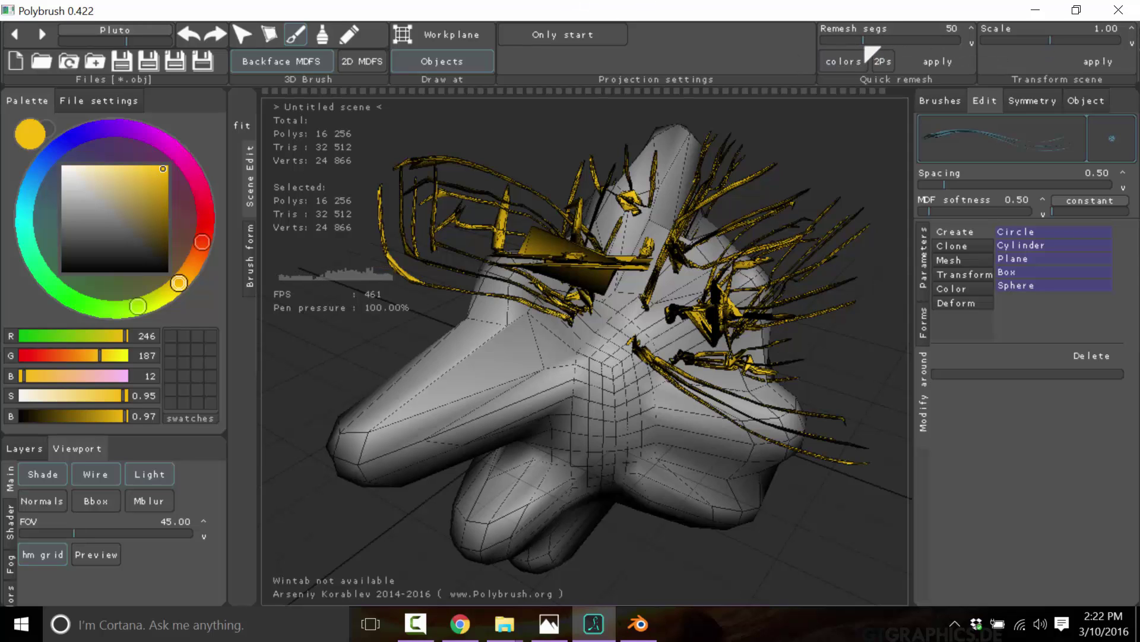
Quick-remesh the blob at 24 segments into a 982-polygon low-poly mesh
{"action": "left_click_drag", "start_coordinate": [870, 47], "coordinate": [838, 46]}
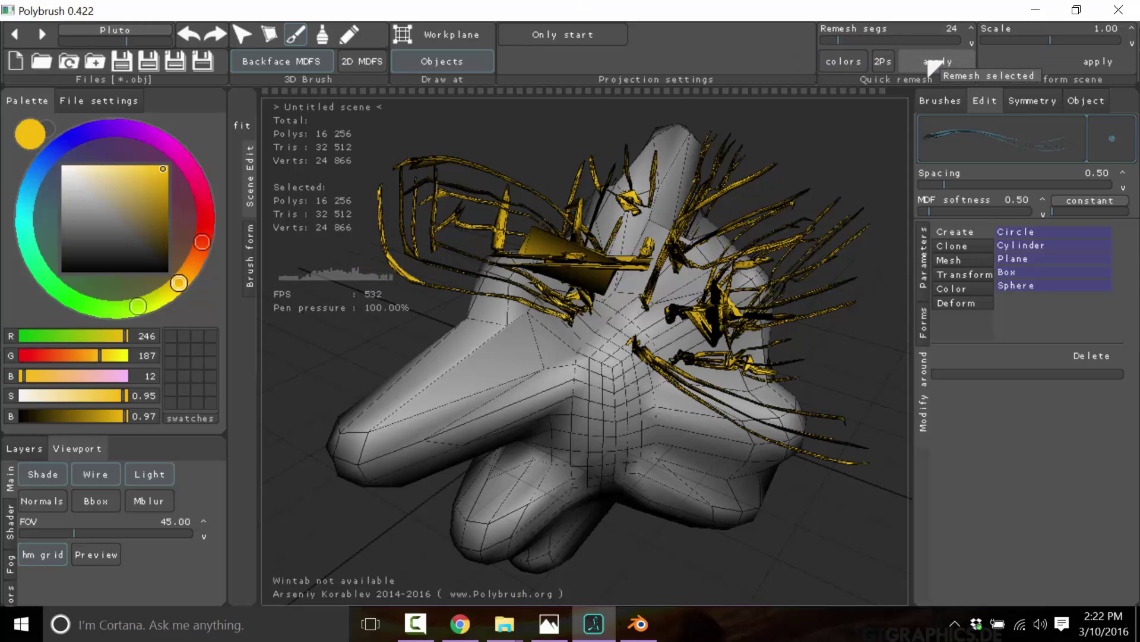
{"action": "left_click", "coordinate": [936, 62]}
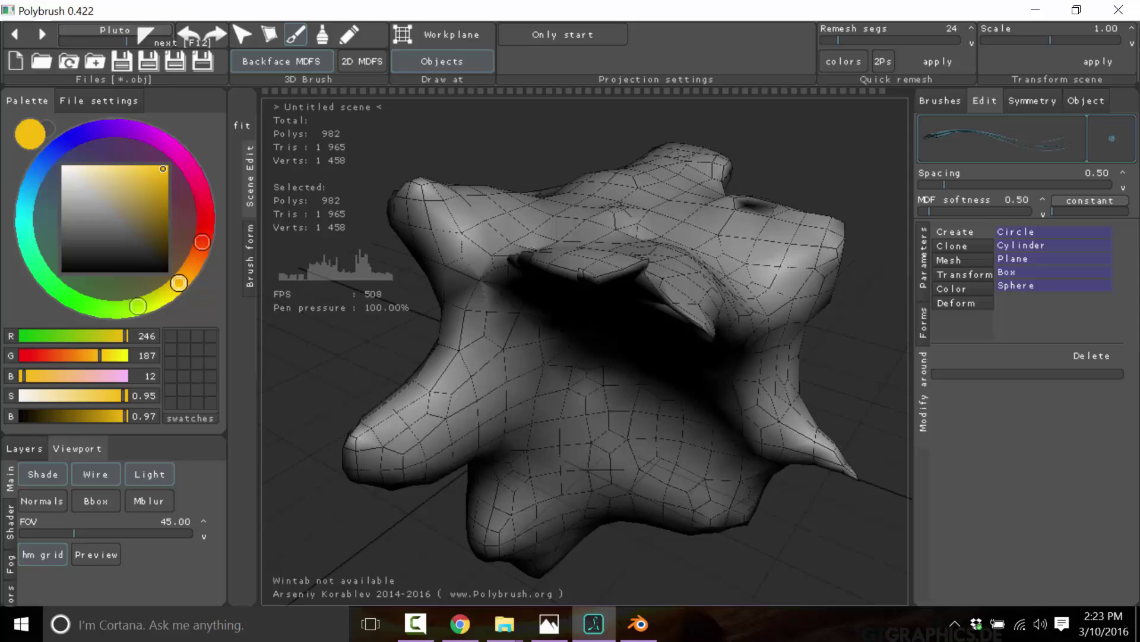
Switch the interface to the Triton theme, then bring Chrome's polybrush.org page forward
{"action": "left_click", "coordinate": [138, 31]}
{"action": "left_click", "coordinate": [119, 57]}
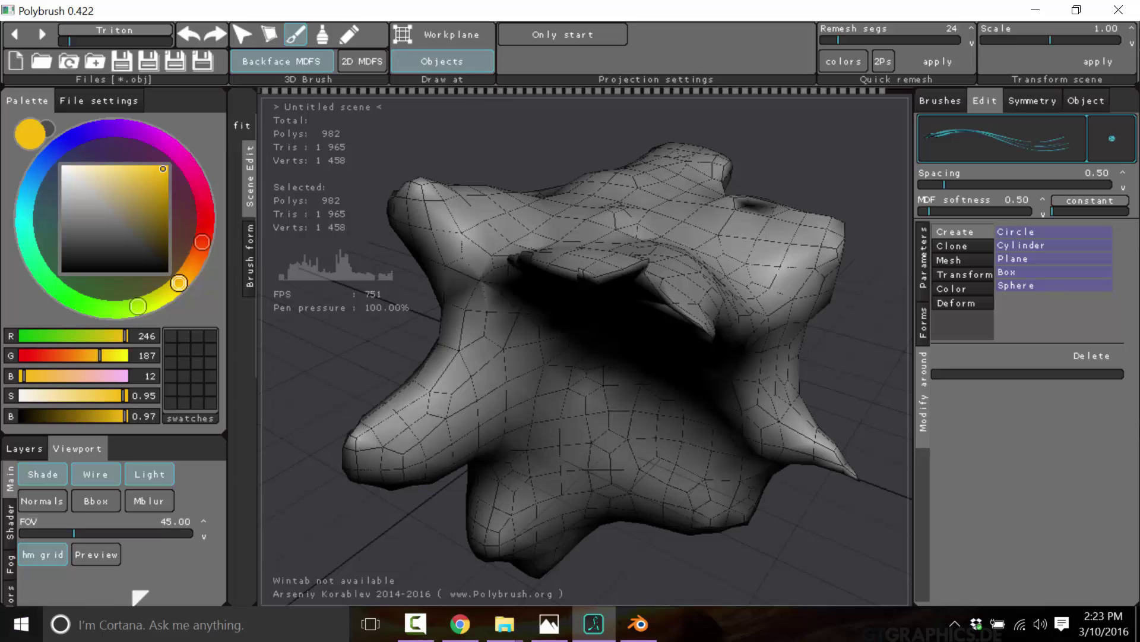
{"action": "left_click", "coordinate": [460, 624]}
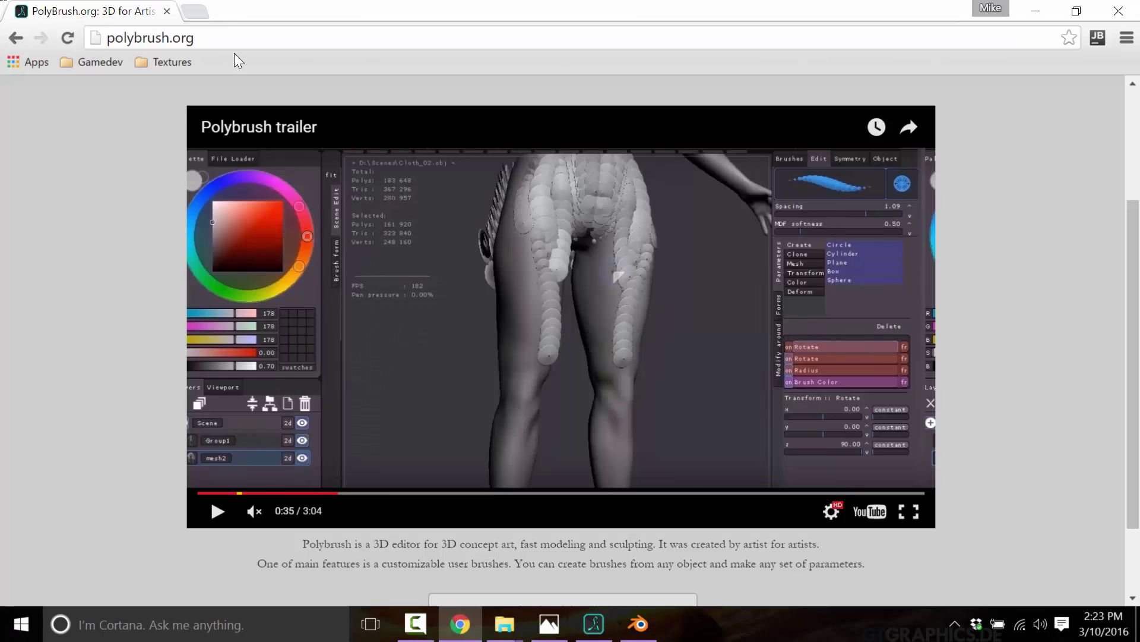